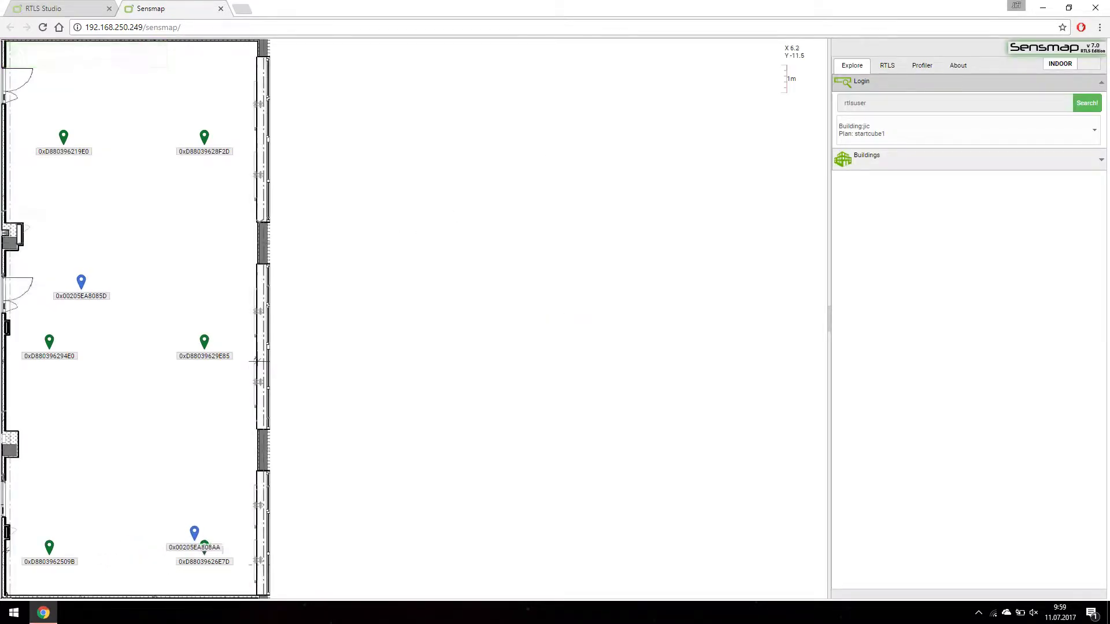
# - Zoom the floor plan out and back in, then show the RTLS settings sections
pyautogui.scroll(-1, 463, 272)
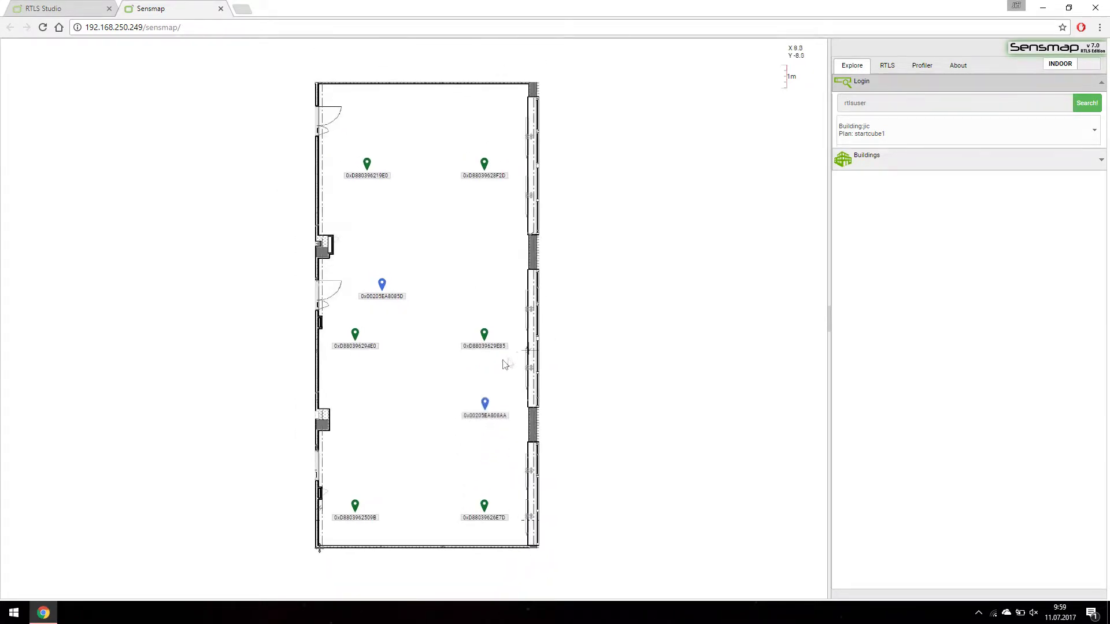
pyautogui.scroll(1, 445, 427)
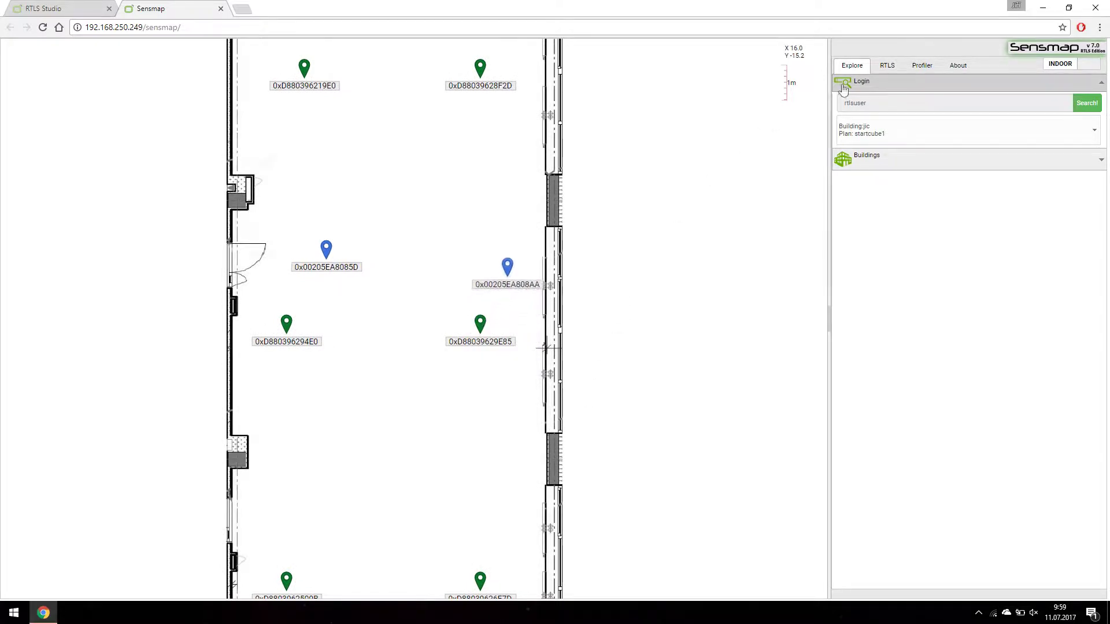
pyautogui.click(887, 69)
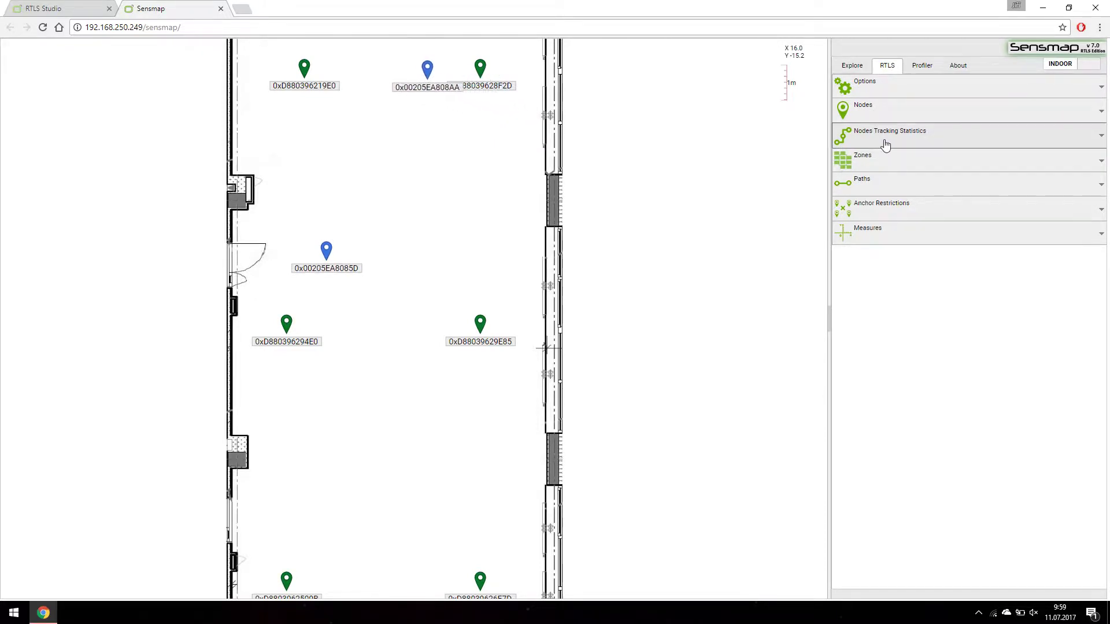
# - Expand the Nodes Tracking Statistics table and bring up the Node column's filter
pyautogui.click(885, 144)
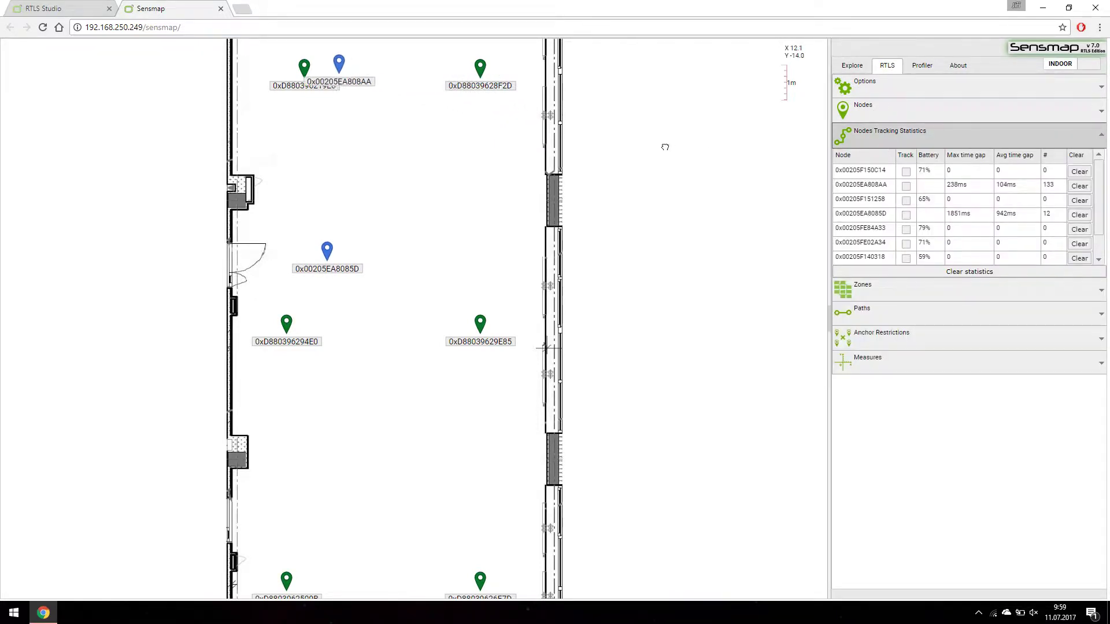
pyautogui.moveTo(664, 147); pyautogui.dragTo(695, 151)
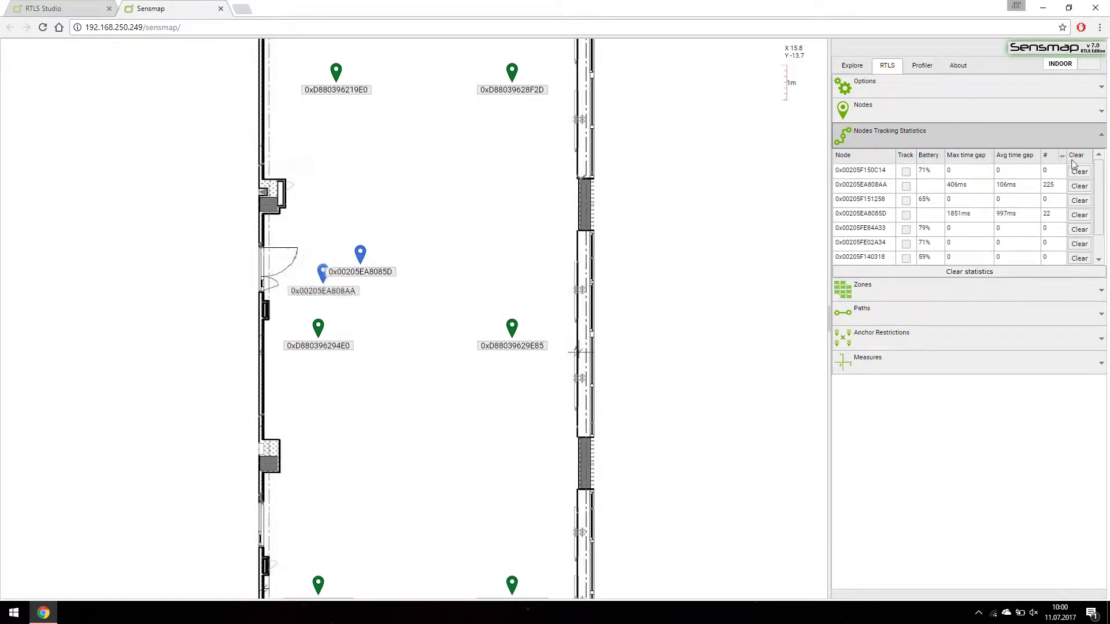
pyautogui.click(891, 158)
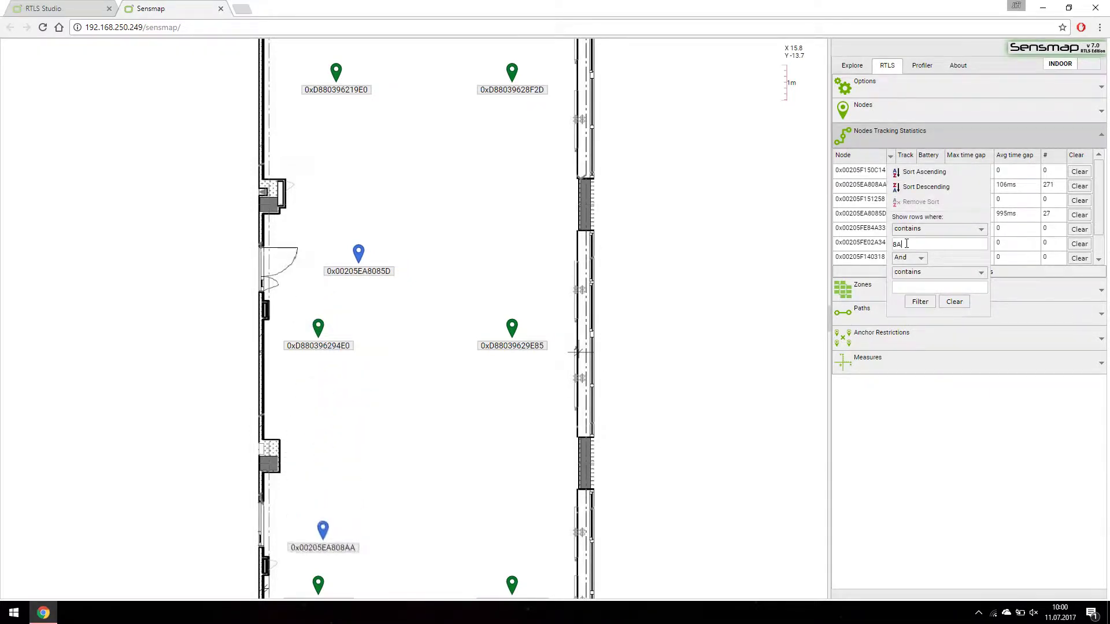
# - Filter the Node column to 'contains 8AA', leaving only node 0x00205EA808AA
pyautogui.click(937, 234)
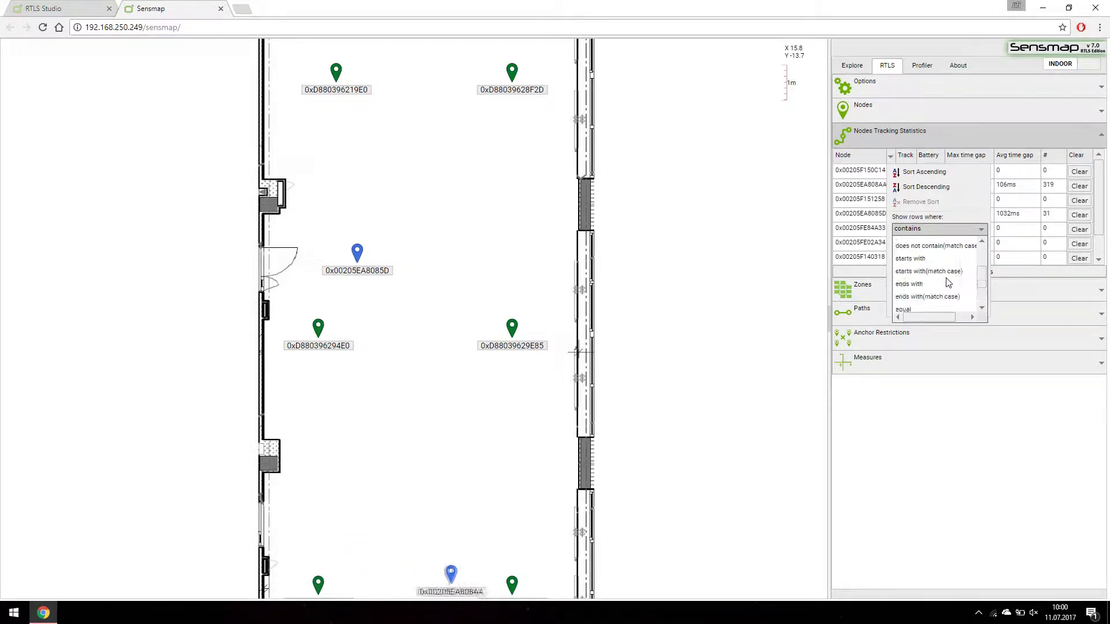
pyautogui.click(909, 268)
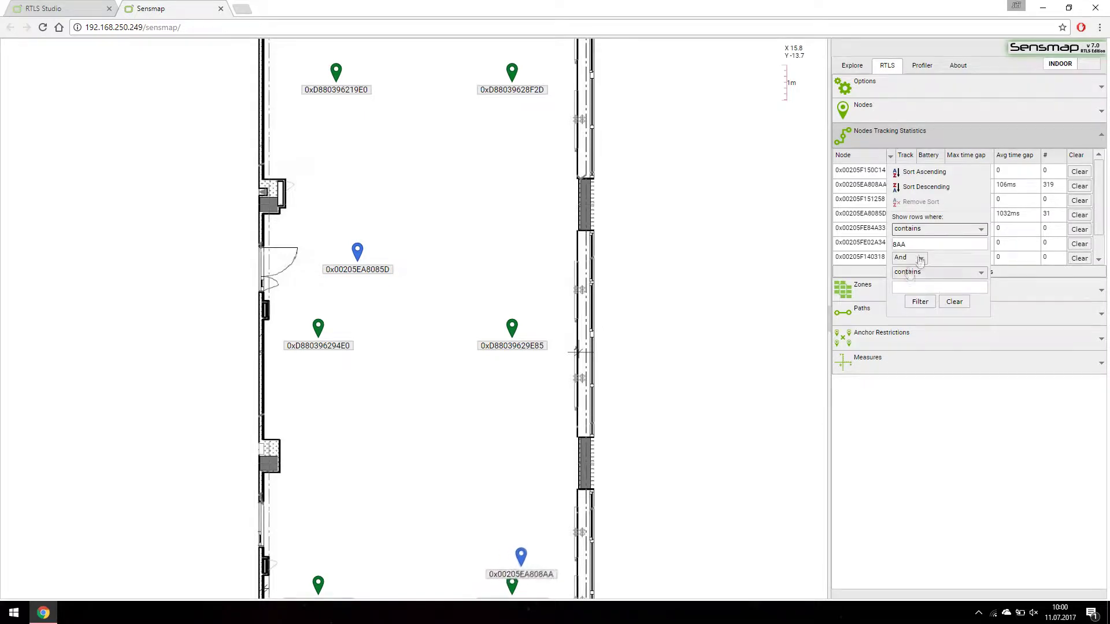
pyautogui.click(919, 302)
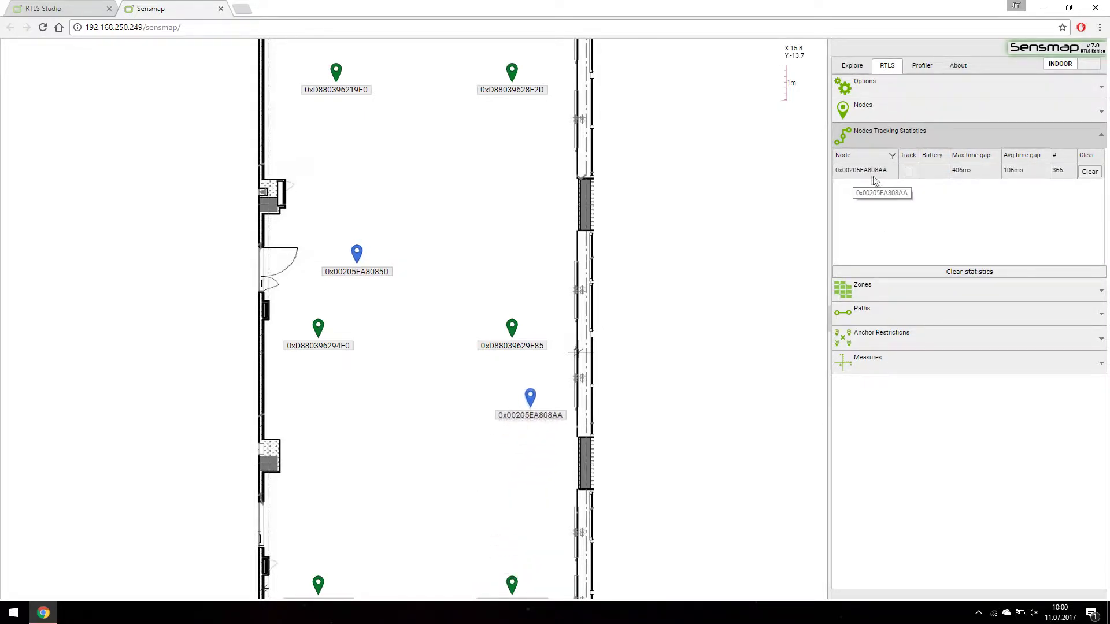
# - Track tag 0x00205EA808AA and zoom out to see its trail across the whole room
pyautogui.click(908, 171)
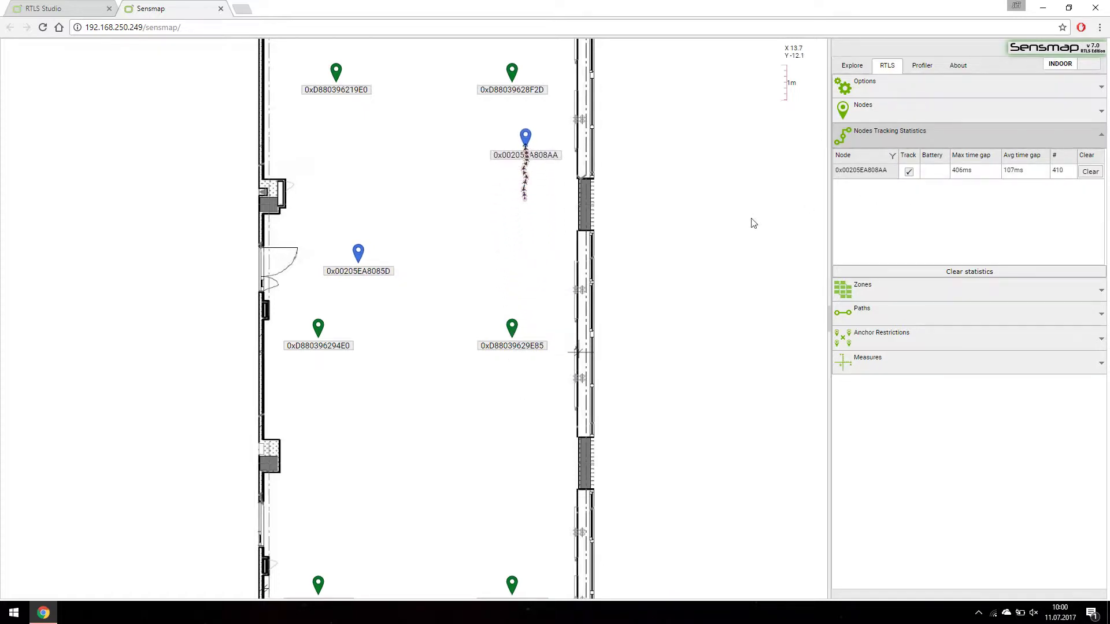
pyautogui.scroll(-3, 754, 224)
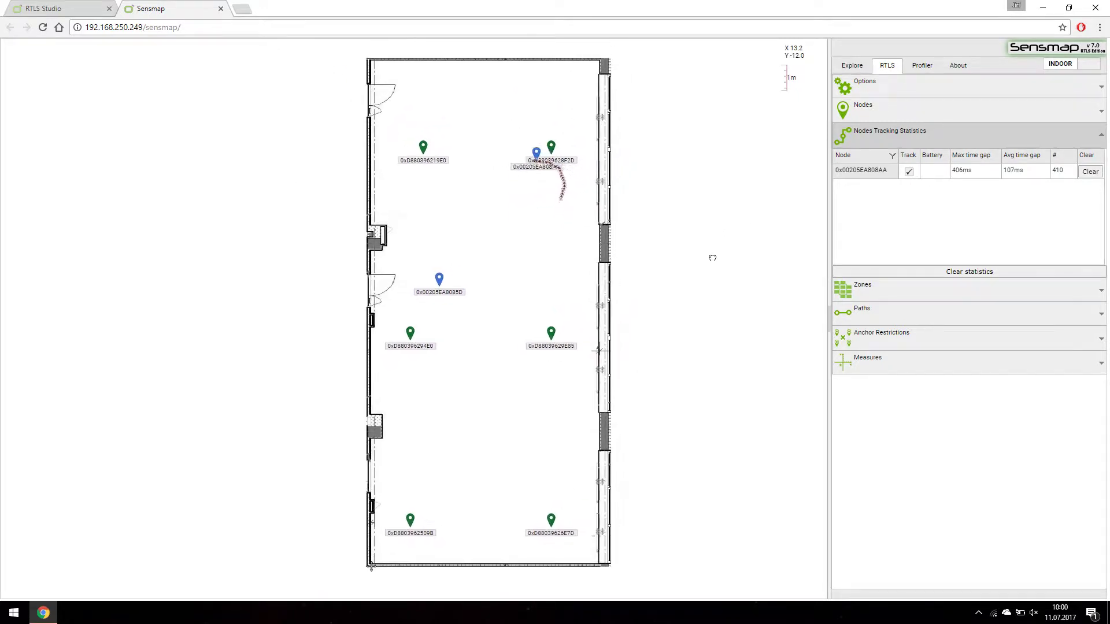
pyautogui.moveTo(712, 257); pyautogui.dragTo(703, 258)
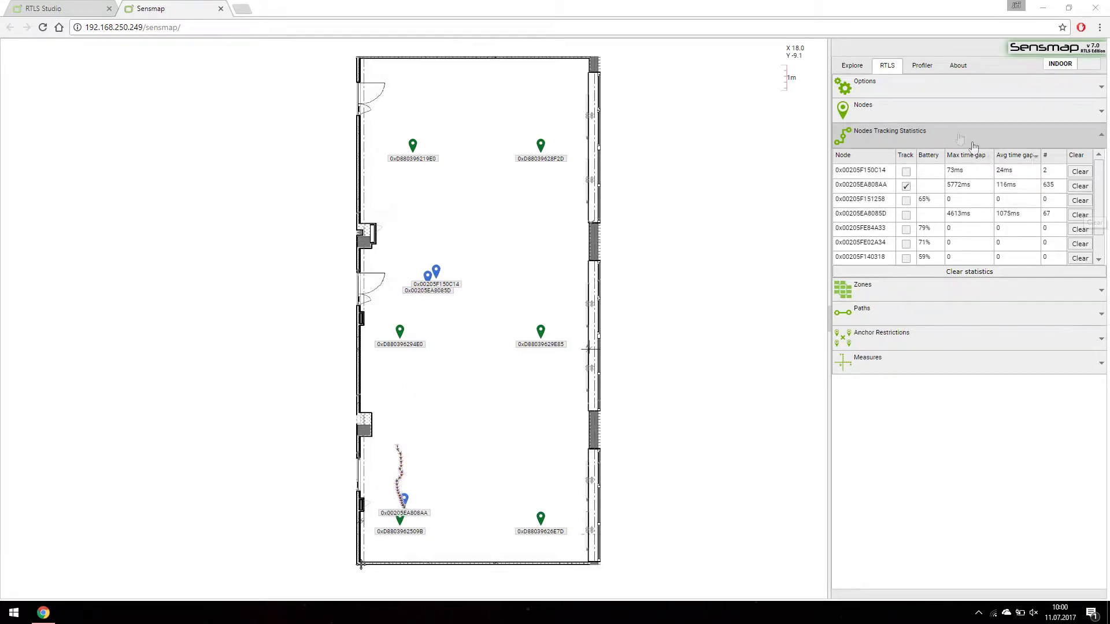
pyautogui.click(884, 93)
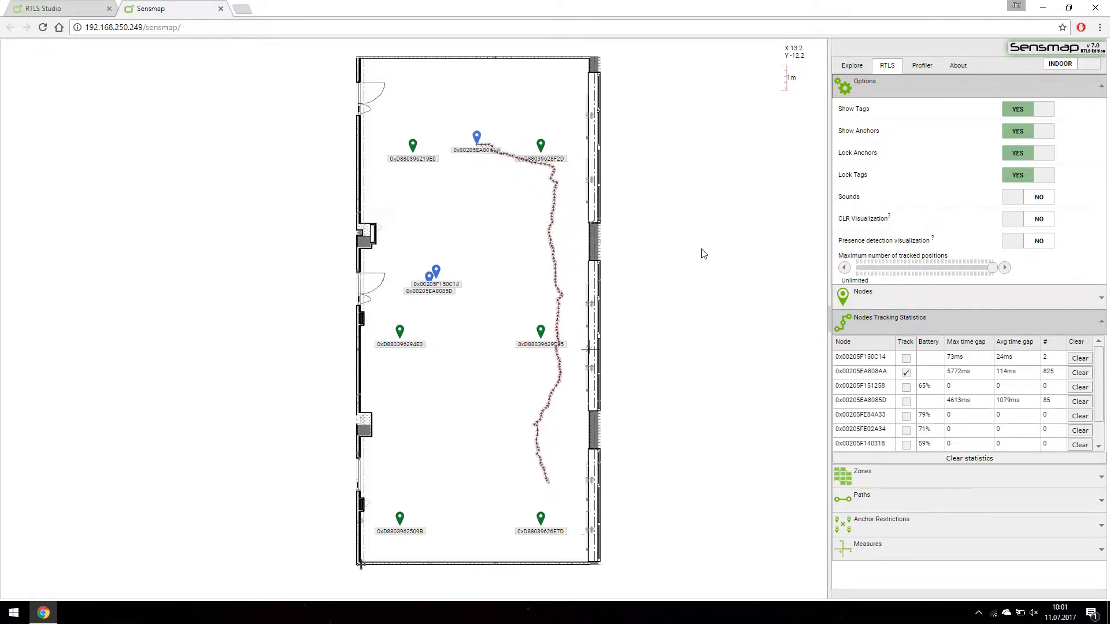
# - Limit the tag's trail to the last 44 positions and launch Sensmap 3D Visualization
pyautogui.moveTo(996, 270)
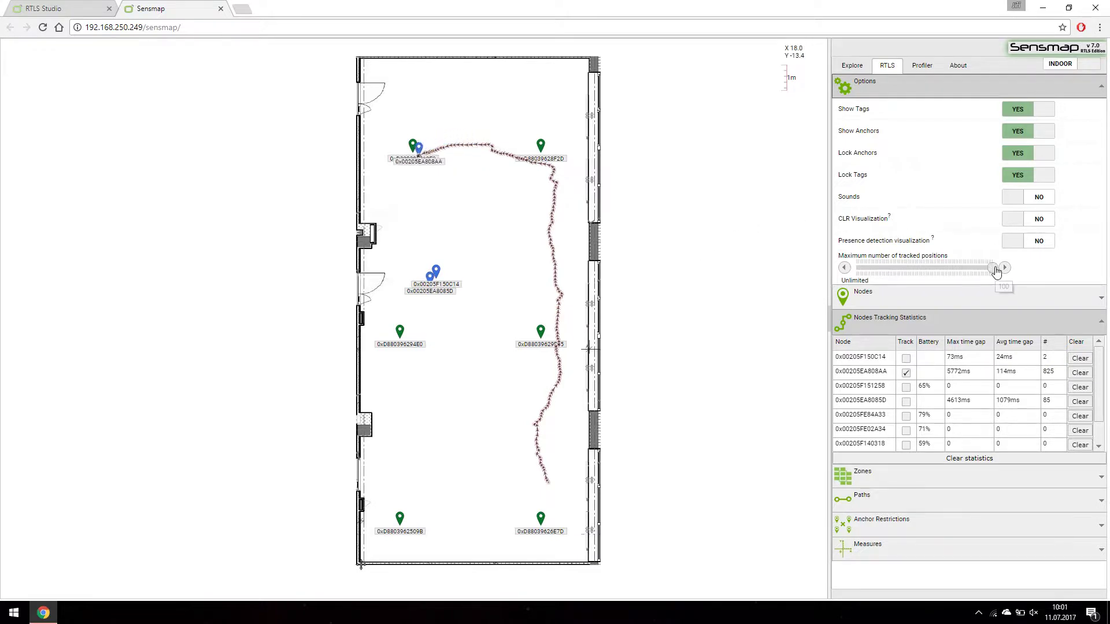
pyautogui.moveTo(995, 270); pyautogui.dragTo(917, 274)
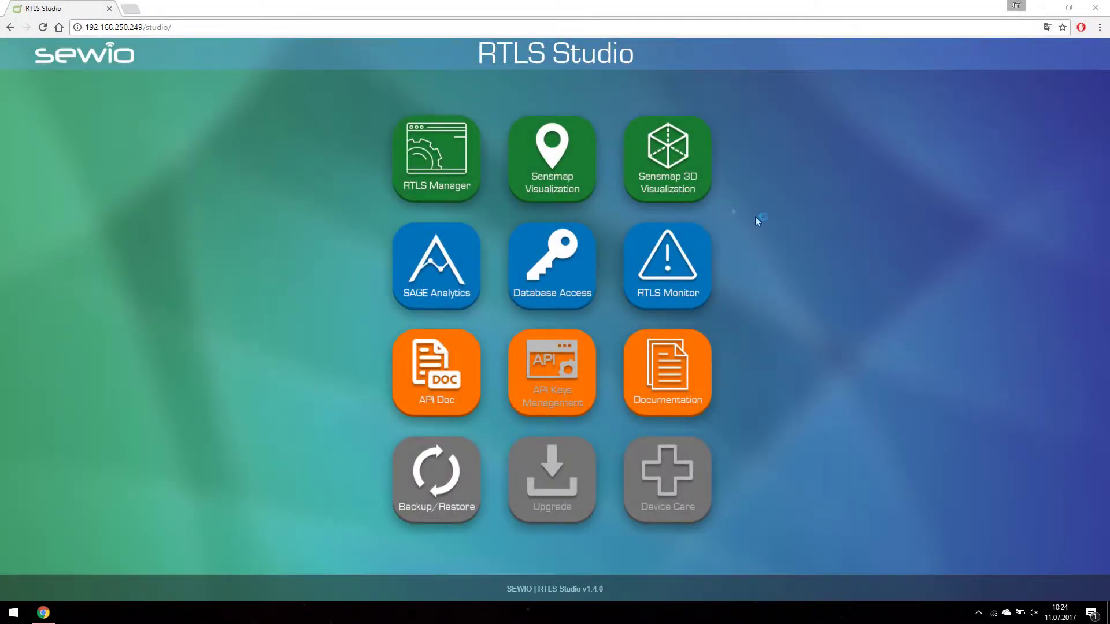
pyautogui.click(671, 167)
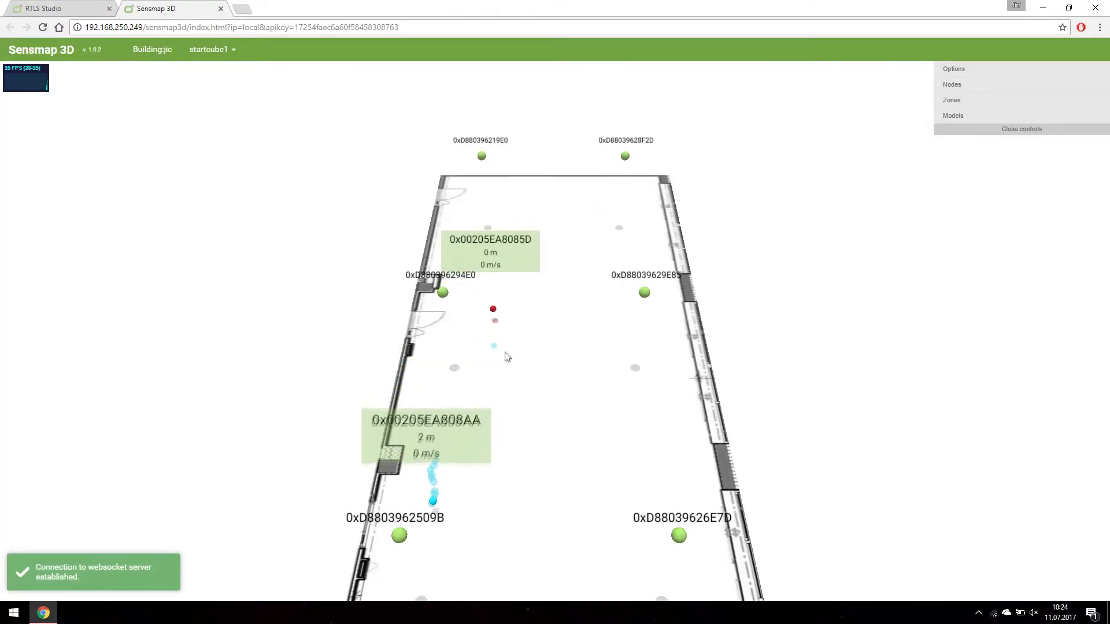
# - Hide the anchors in Sensmap 3D and rotate to a top-down view of the floor
pyautogui.click(509, 354)
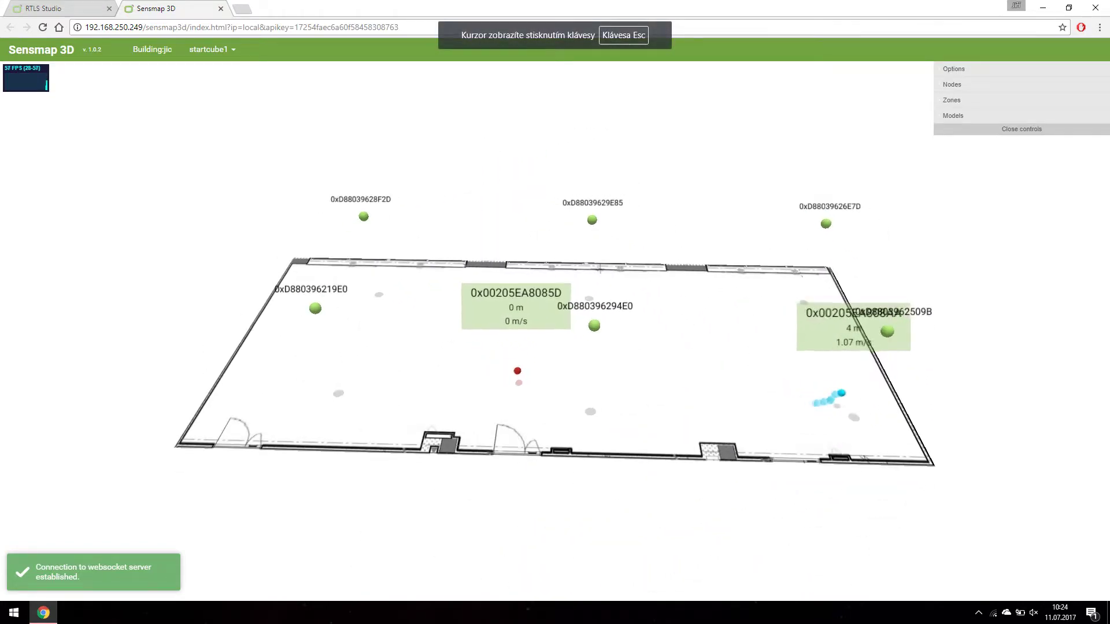
pyautogui.press('Escape')
pyautogui.click(955, 69)
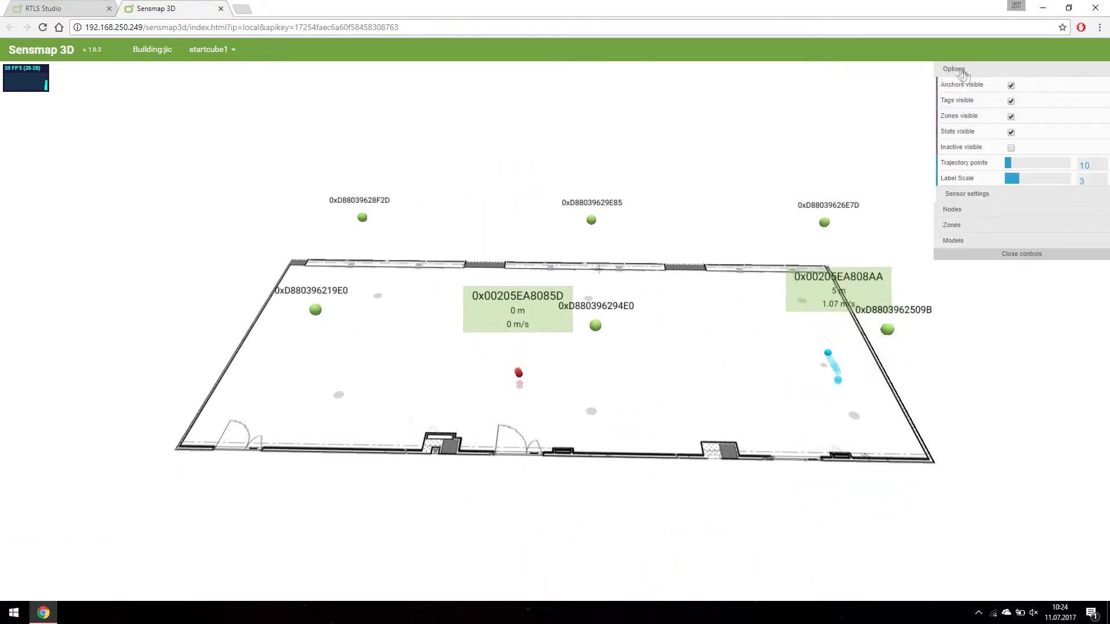
pyautogui.click(1011, 85)
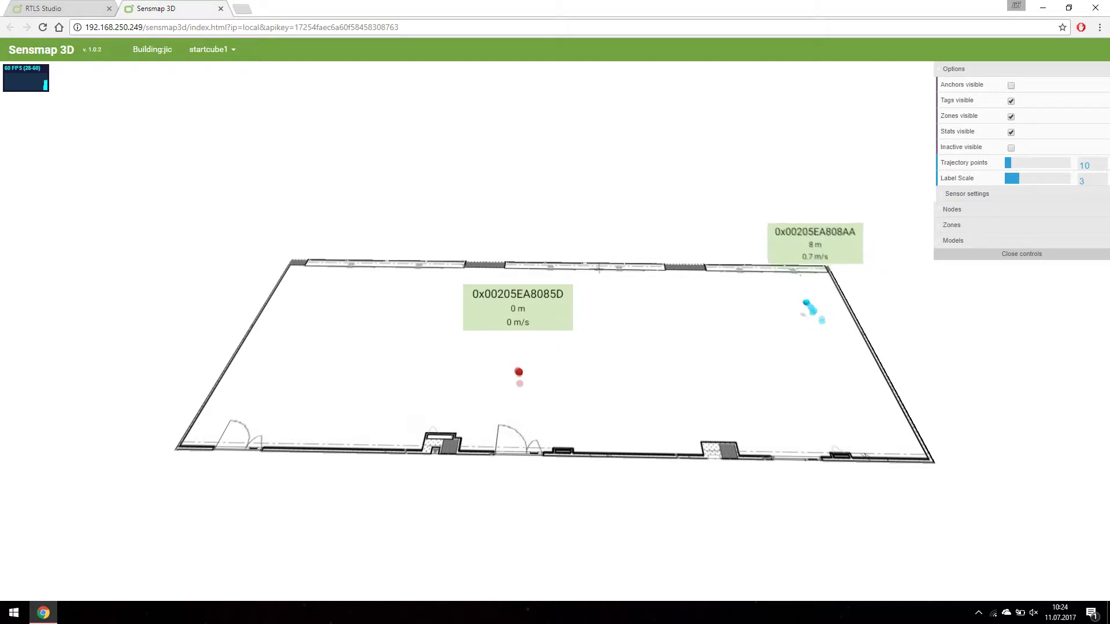
pyautogui.moveTo(838, 227); pyautogui.dragTo(763, 303)
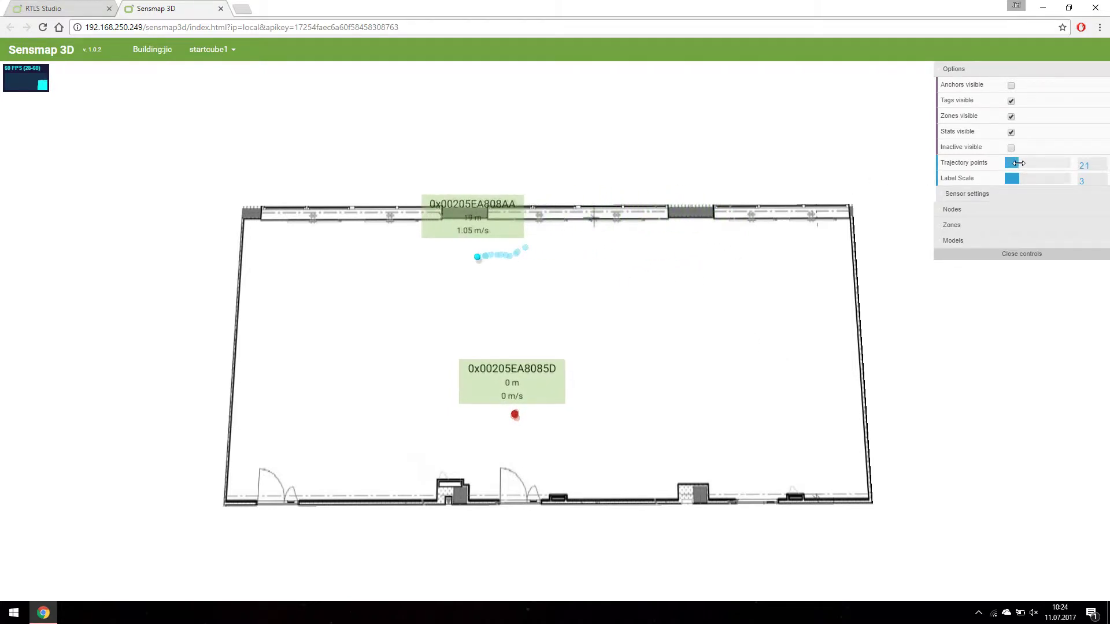
# - Stretch the trail to 100 trajectory points, trim it to 9, and hide tag stats
pyautogui.moveTo(1011, 163); pyautogui.dragTo(1053, 163)
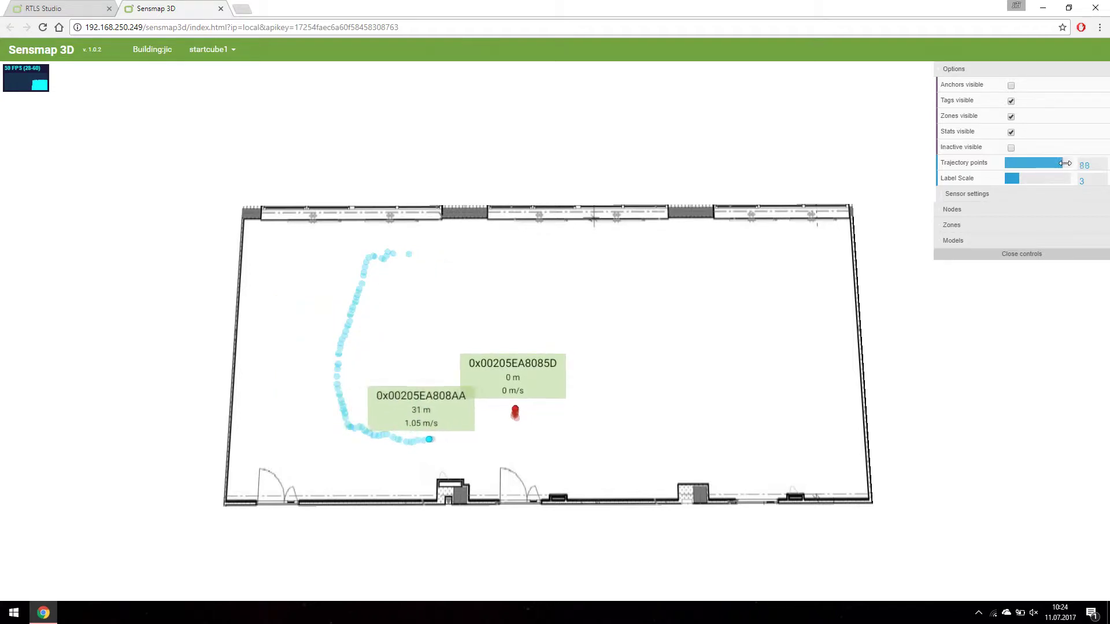
pyautogui.moveTo(1052, 163); pyautogui.dragTo(1073, 163)
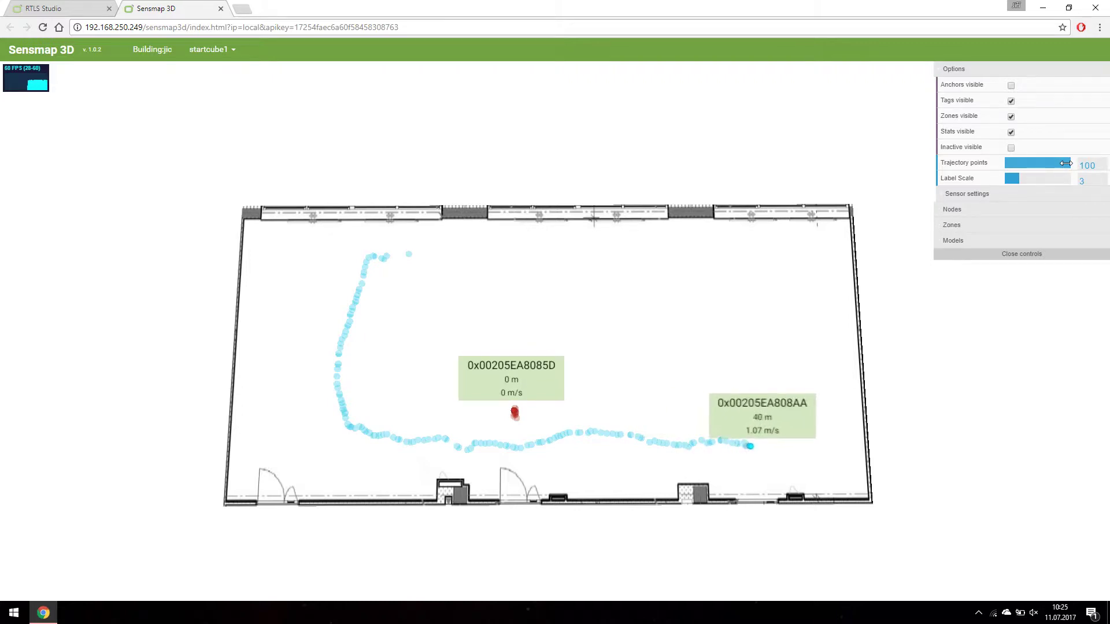
pyautogui.moveTo(1065, 164); pyautogui.dragTo(1009, 163)
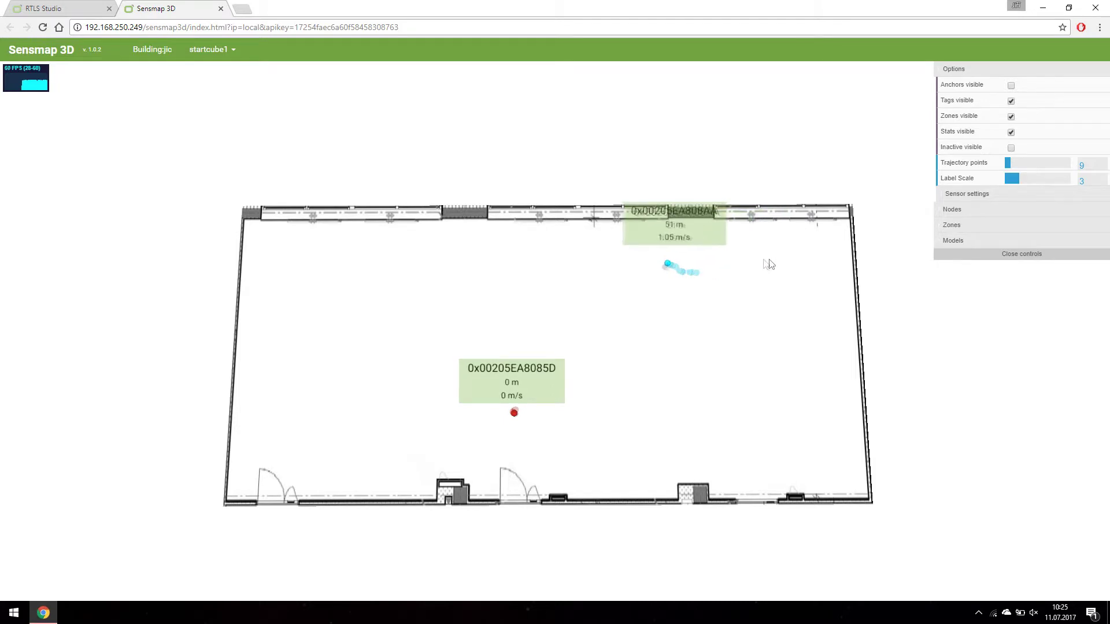
pyautogui.click(1011, 133)
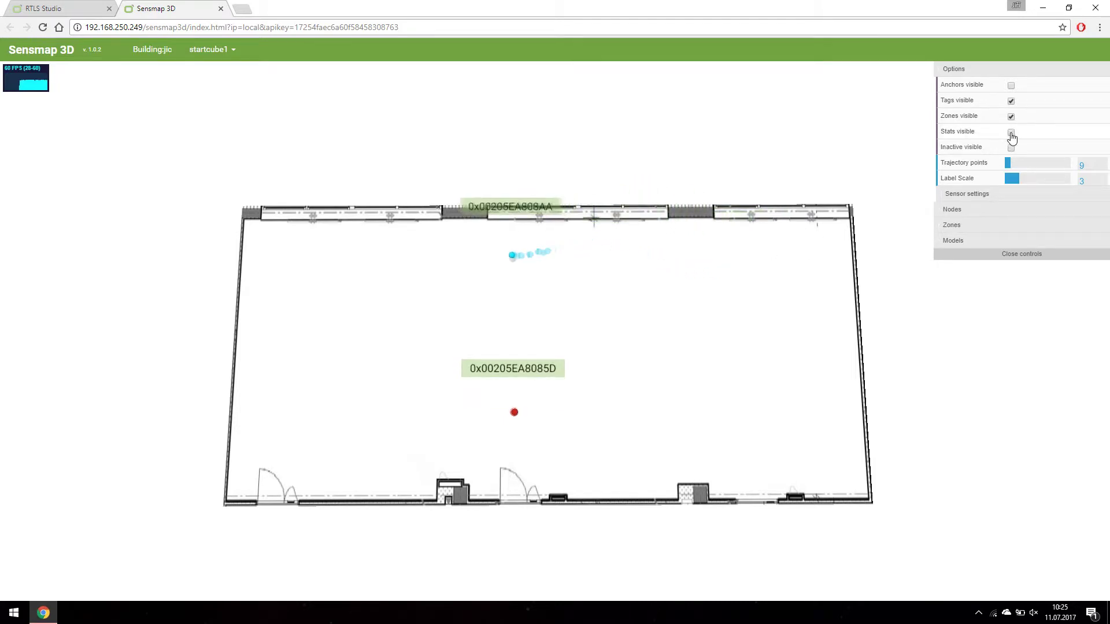
# - Show tag stats again, filter tags by '8aa', and make the camera follow 0x00205EA808AA
pyautogui.click(1011, 133)
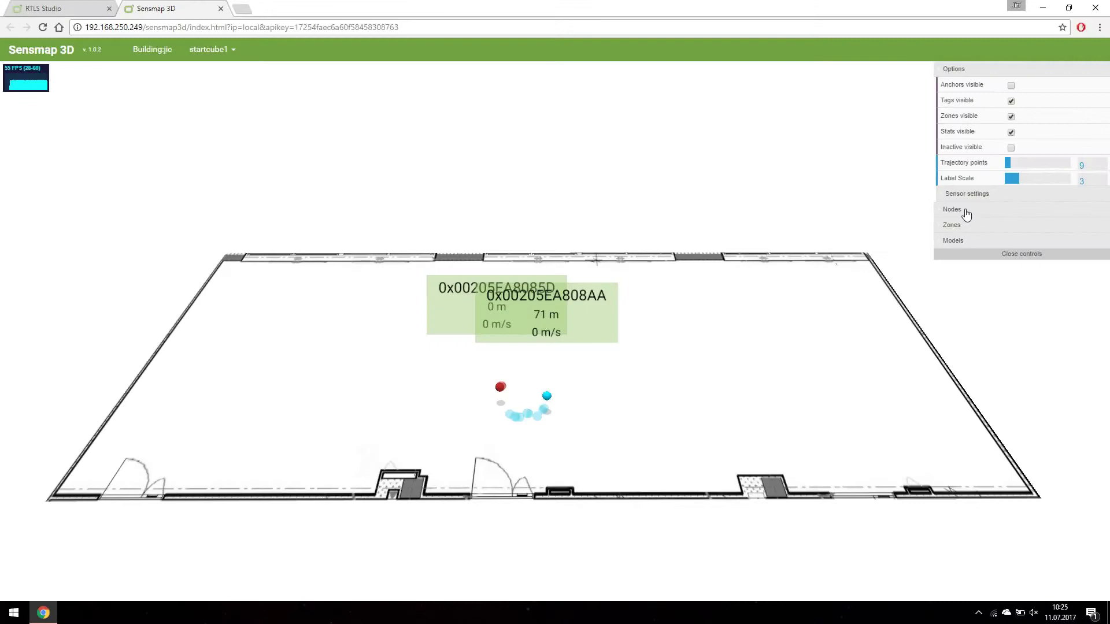
pyautogui.click(965, 211)
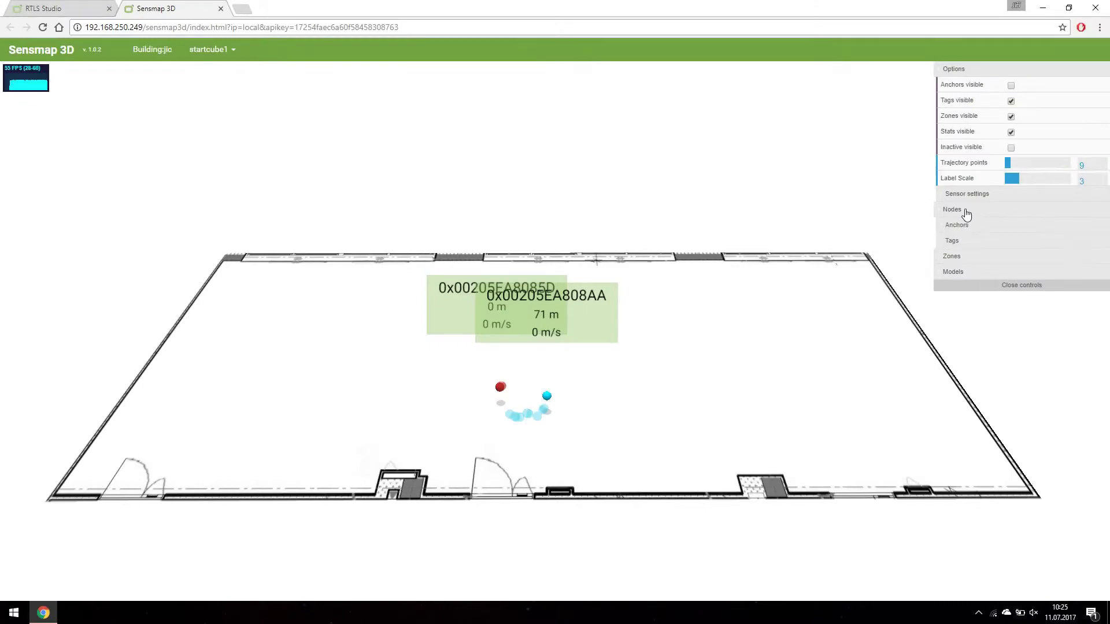
pyautogui.click(942, 244)
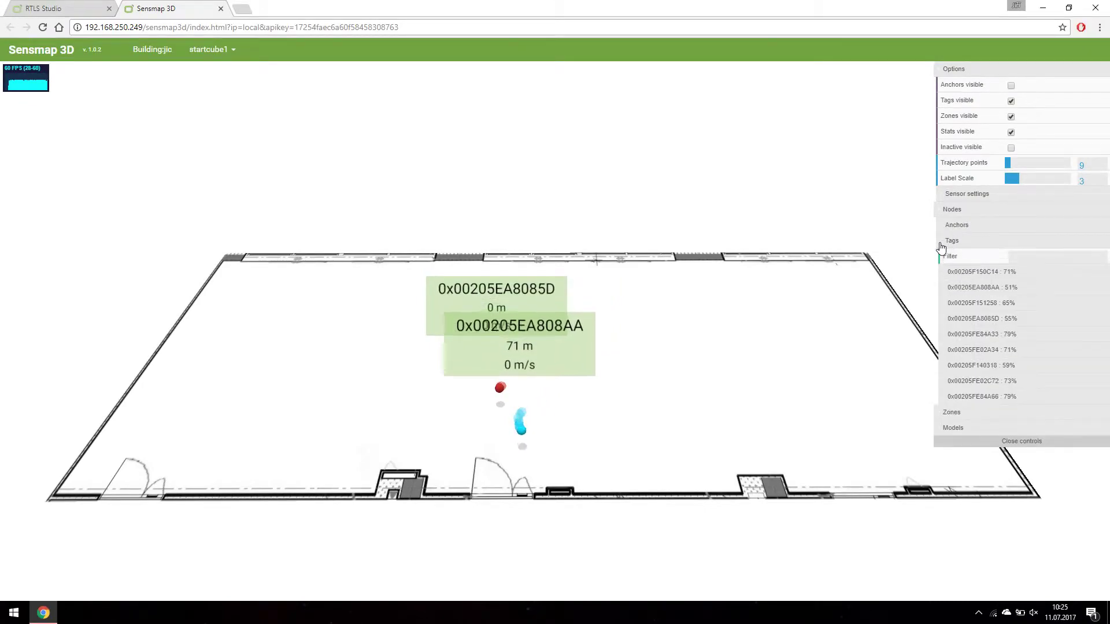
pyautogui.click(1023, 259)
pyautogui.write('8aa')
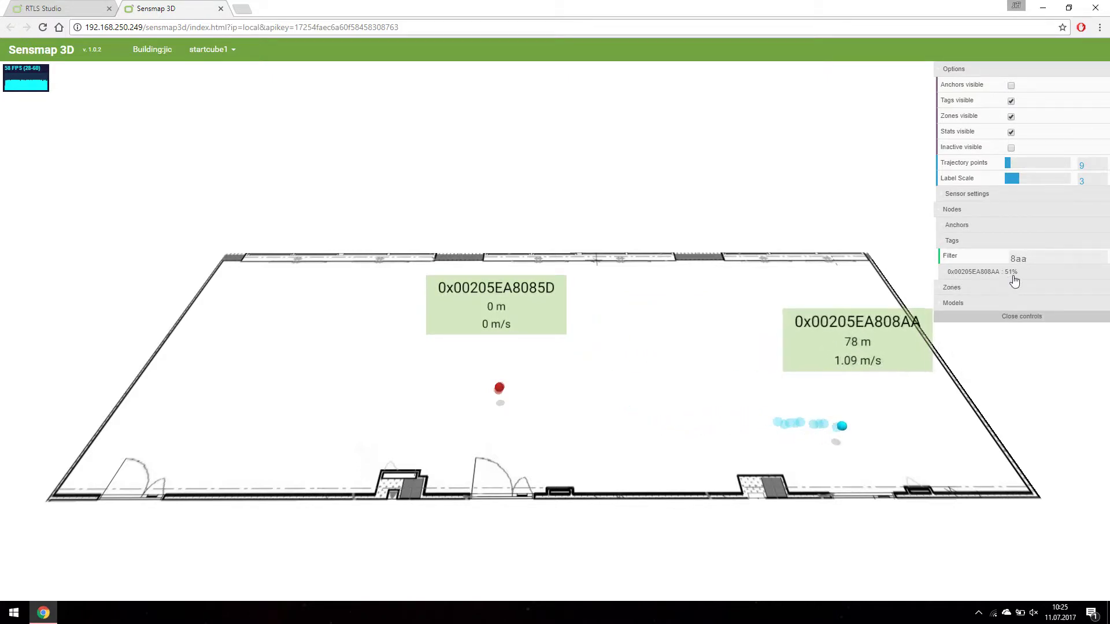
pyautogui.click(1017, 276)
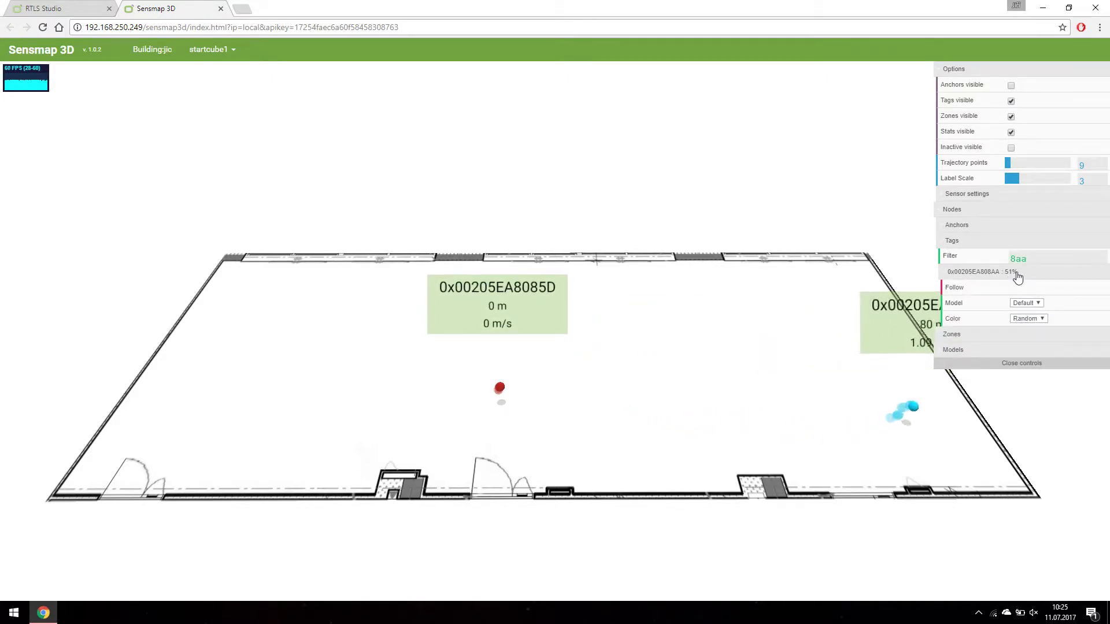
pyautogui.click(968, 289)
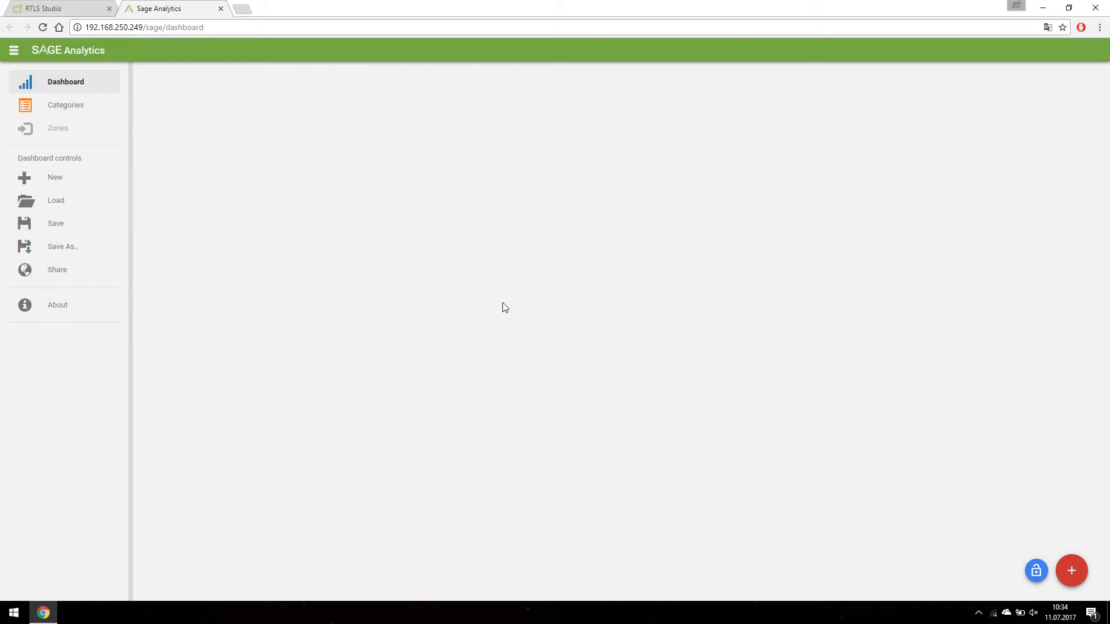
# - Add a Distance chart for tag 0x00205EA808AA covering today's date range
pyautogui.click(1073, 563)
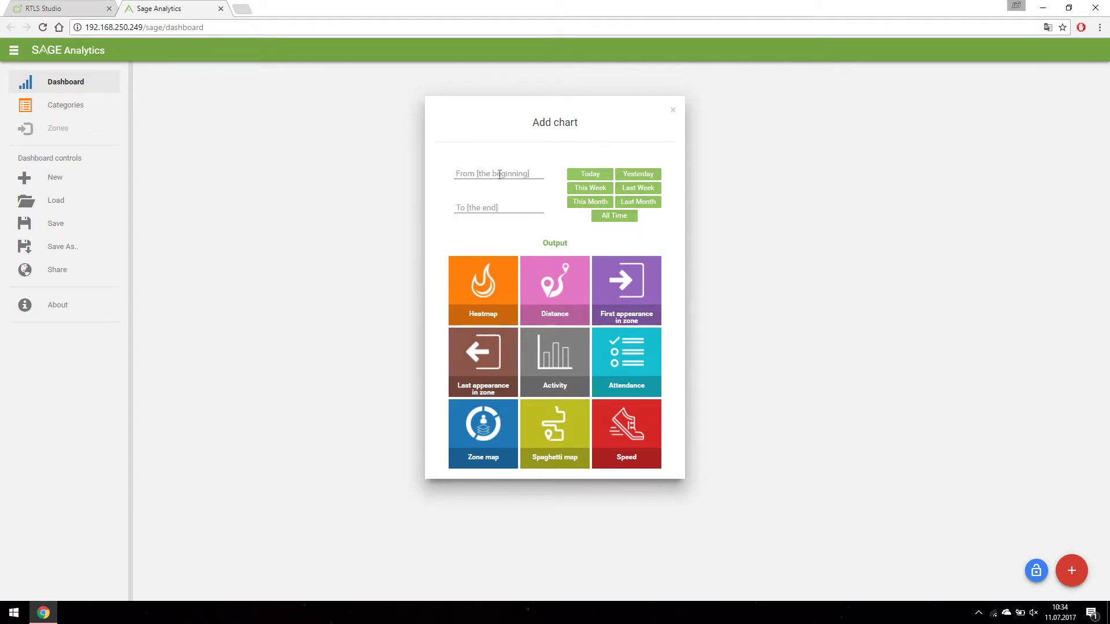
pyautogui.click(591, 177)
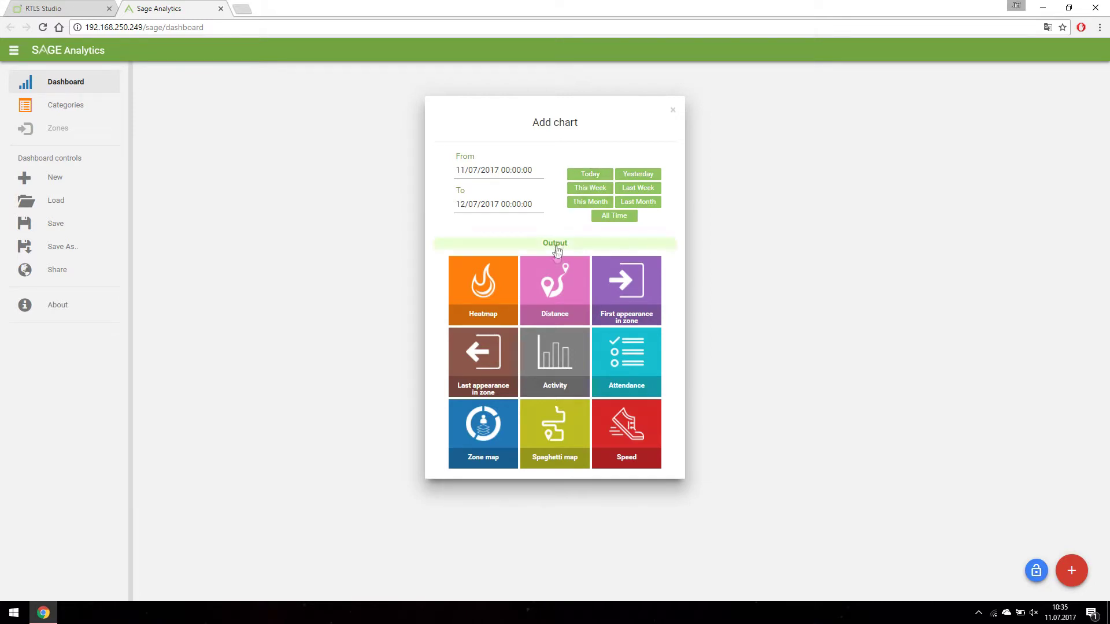
pyautogui.click(555, 287)
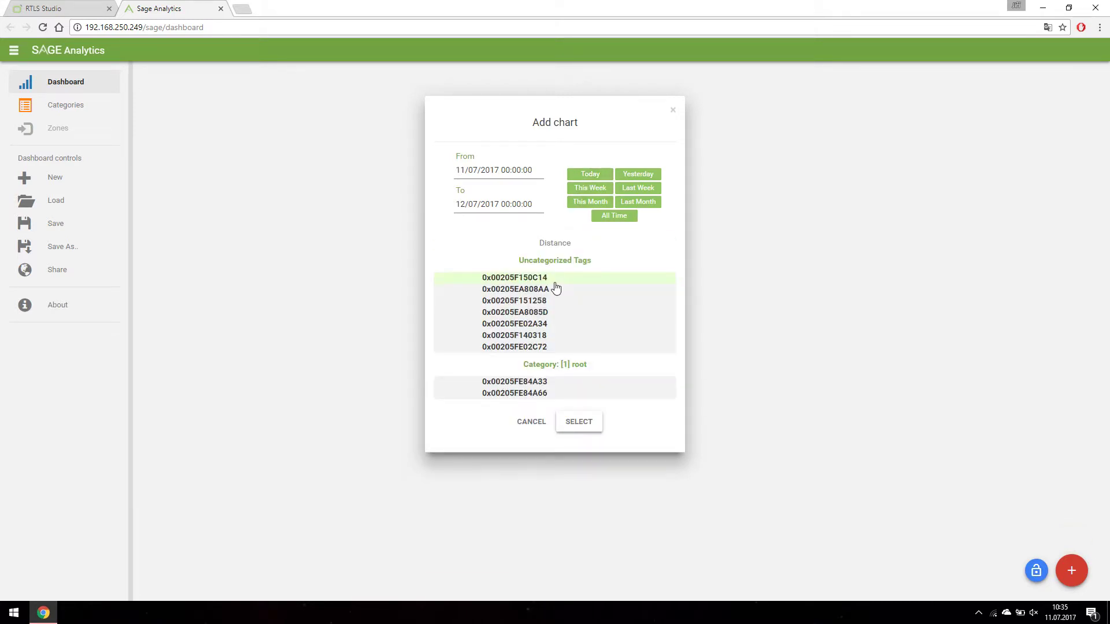
pyautogui.click(544, 290)
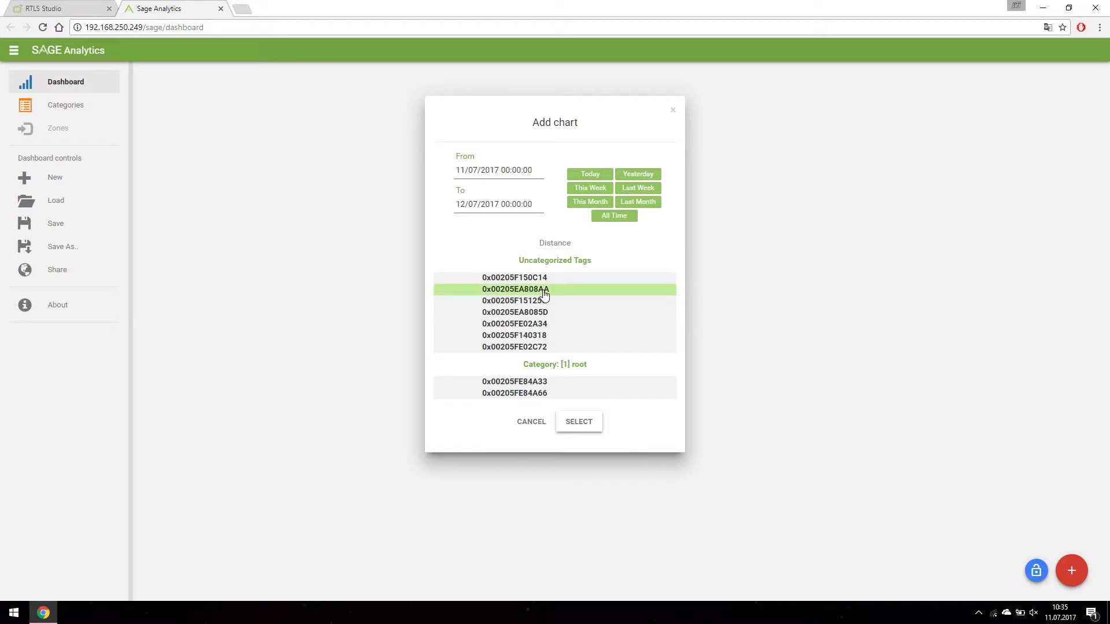
pyautogui.click(580, 423)
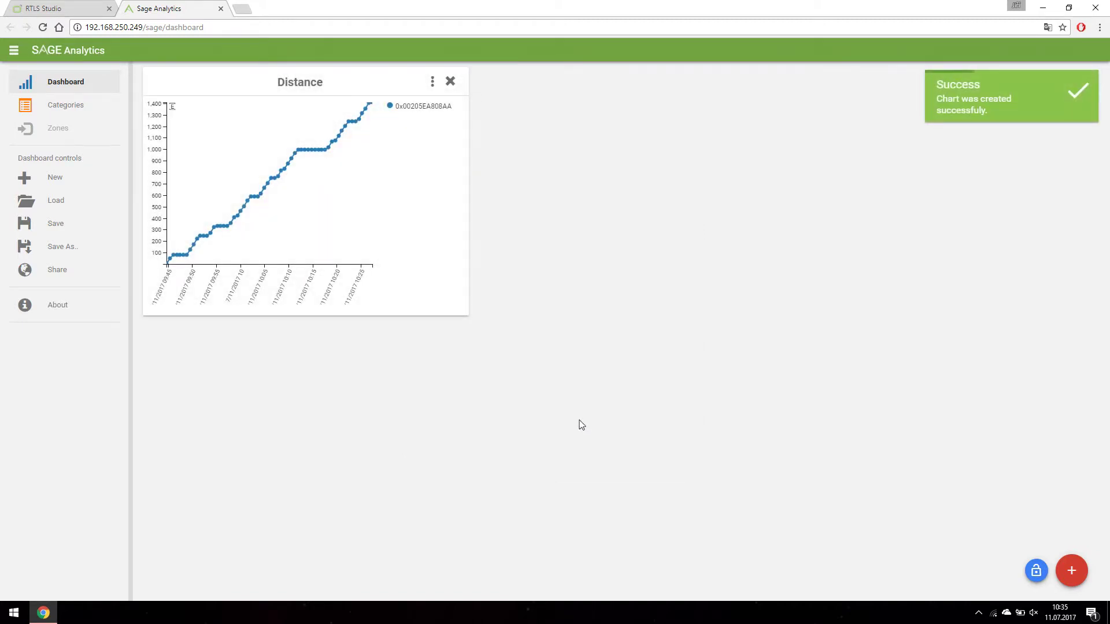
# - Move the Distance chart to the top centre and pan its plot to show the full climb
pyautogui.moveTo(350, 79); pyautogui.dragTo(565, 91)
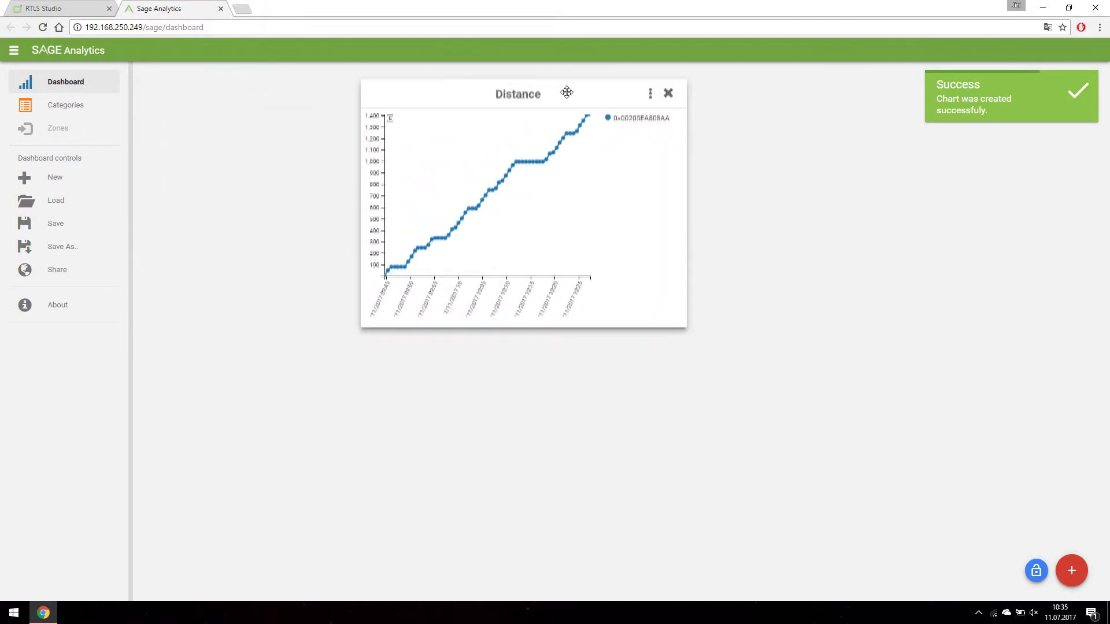
pyautogui.moveTo(473, 240); pyautogui.dragTo(519, 228)
pyautogui.scroll(3, 519, 227)
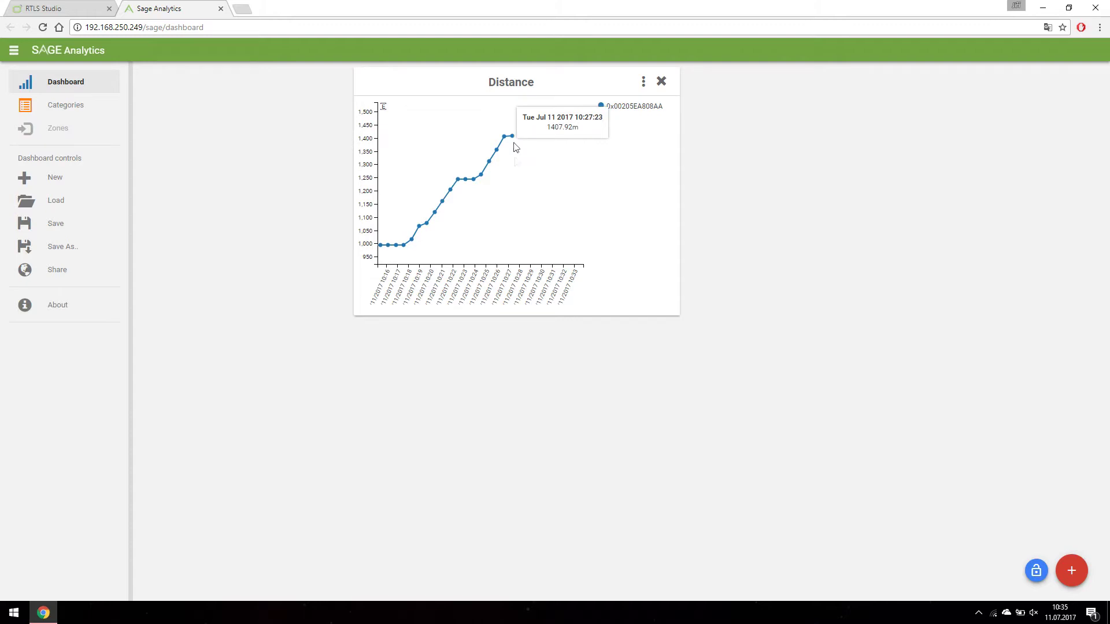
pyautogui.scroll(-8, 510, 203)
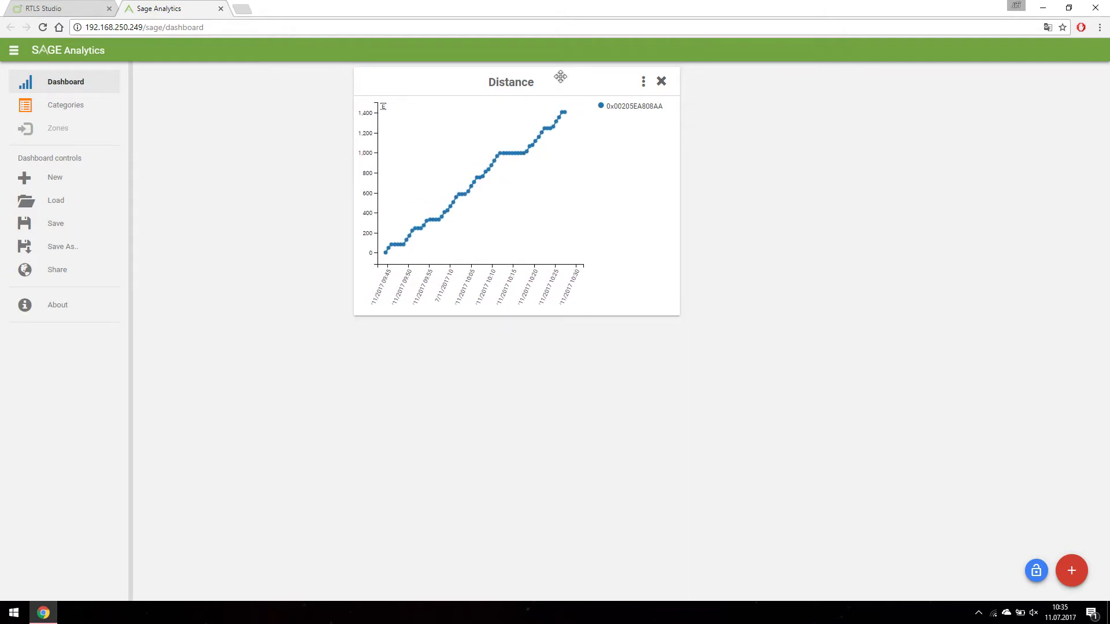
pyautogui.moveTo(565, 79); pyautogui.dragTo(466, 86)
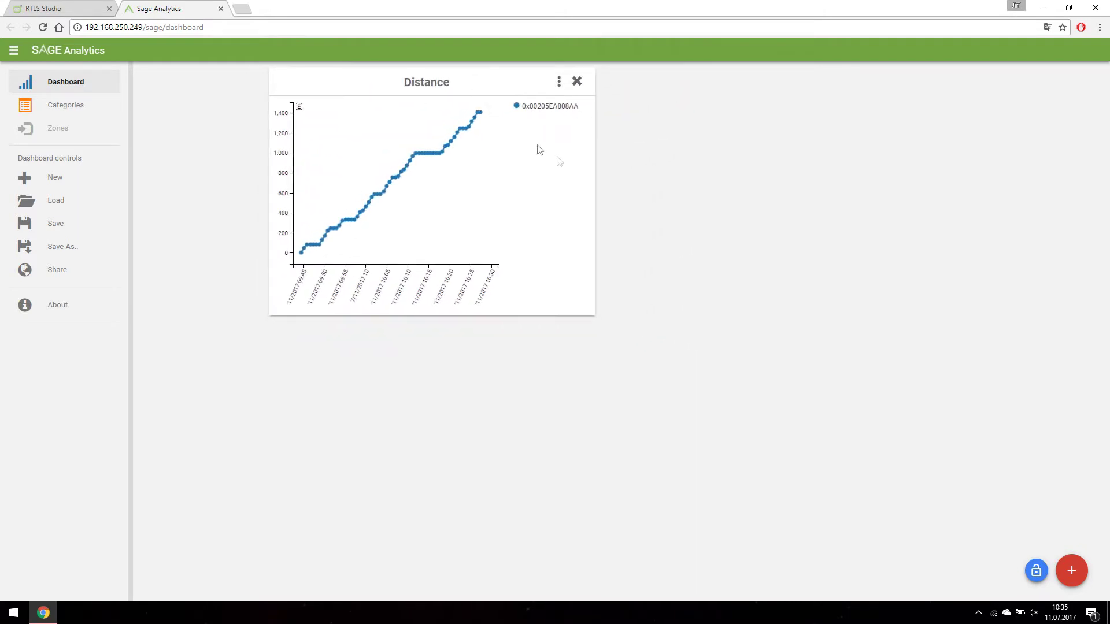
pyautogui.click(1073, 575)
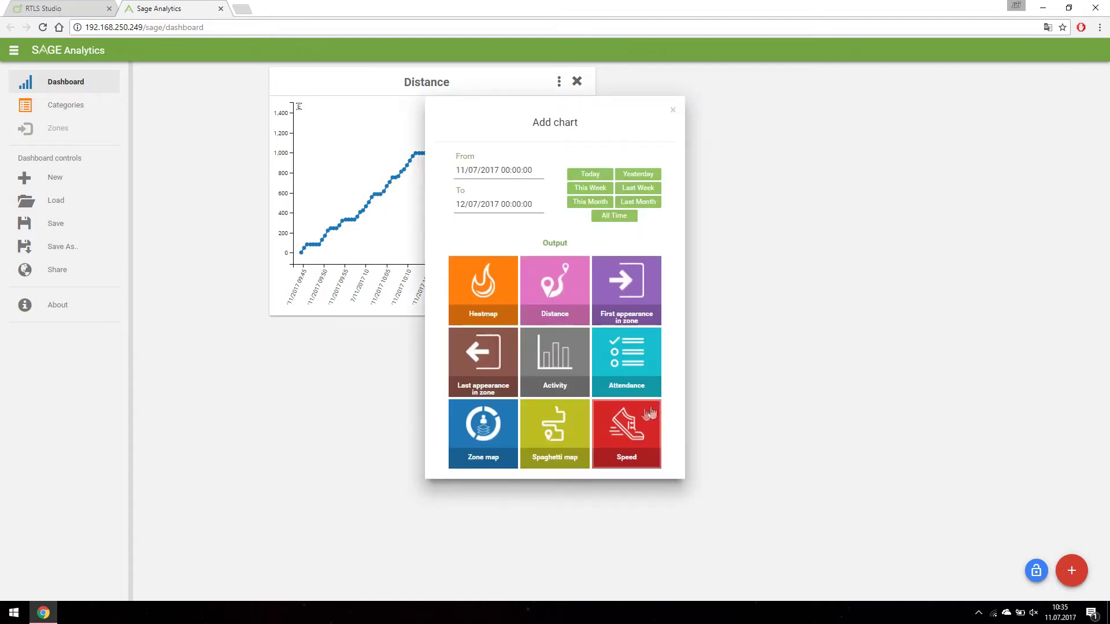
# - Create a Speed chart for tag 0x00205EA808AA and place it beside the Distance chart
pyautogui.click(629, 434)
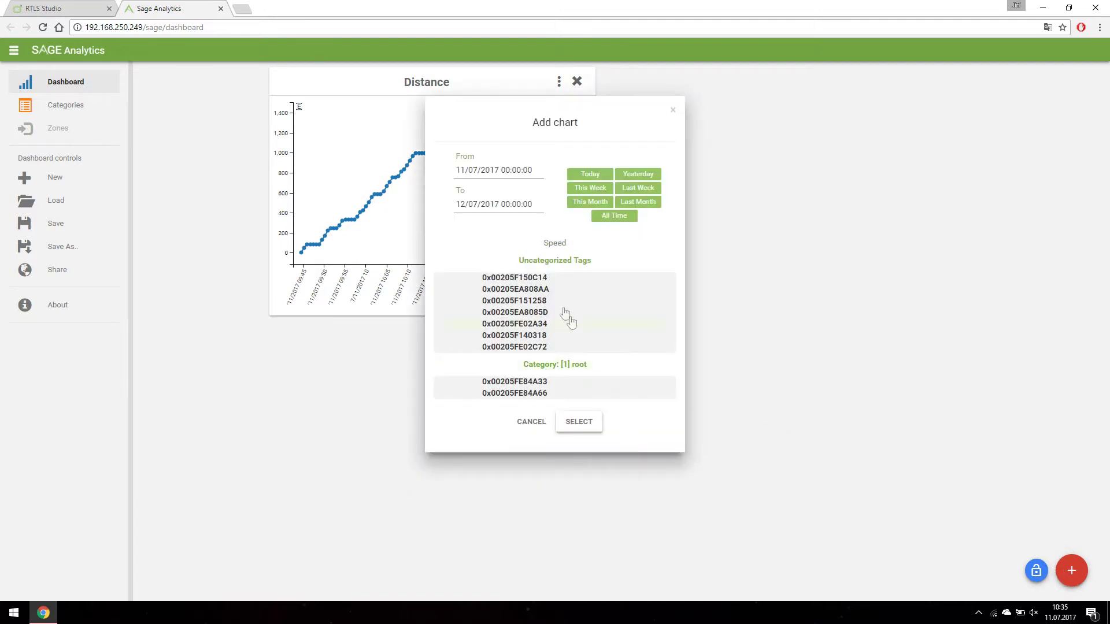
pyautogui.click(541, 295)
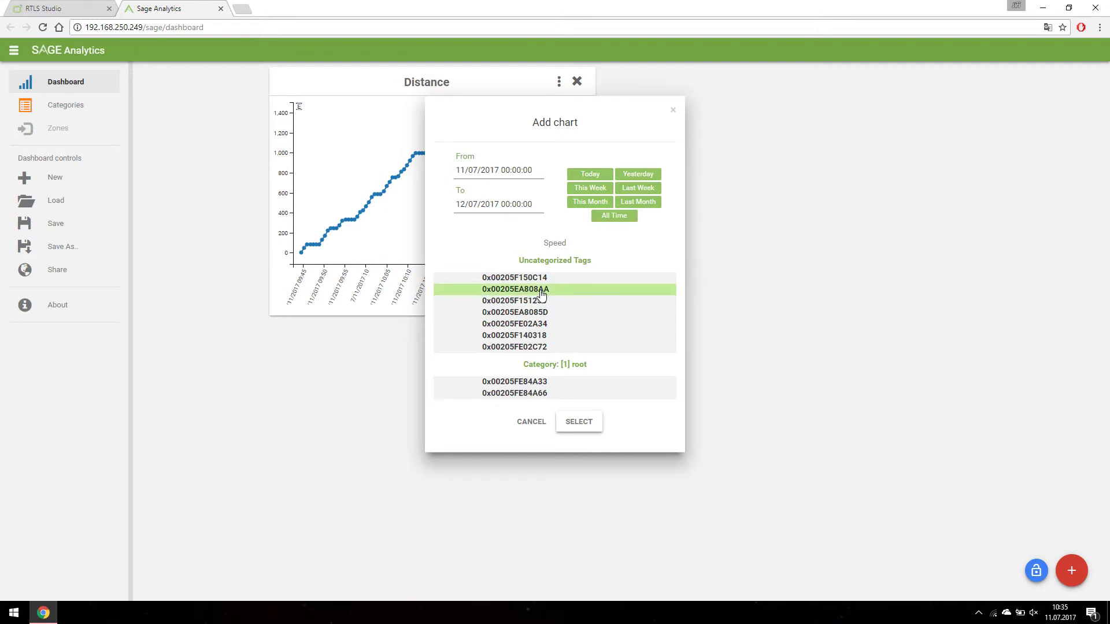
pyautogui.click(579, 422)
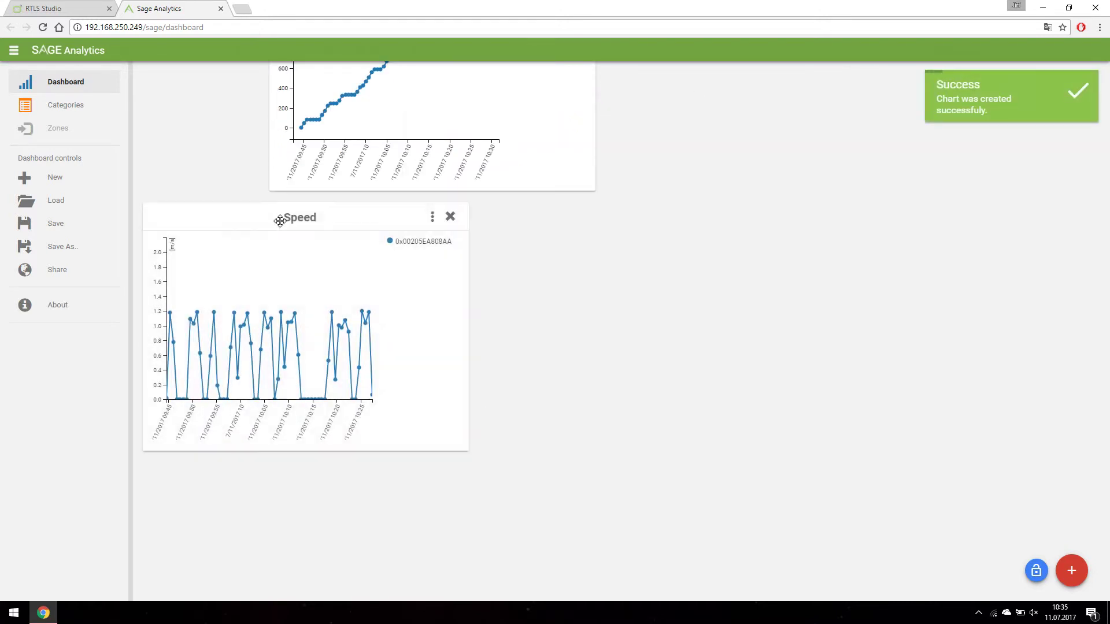
pyautogui.moveTo(280, 221); pyautogui.dragTo(751, 124)
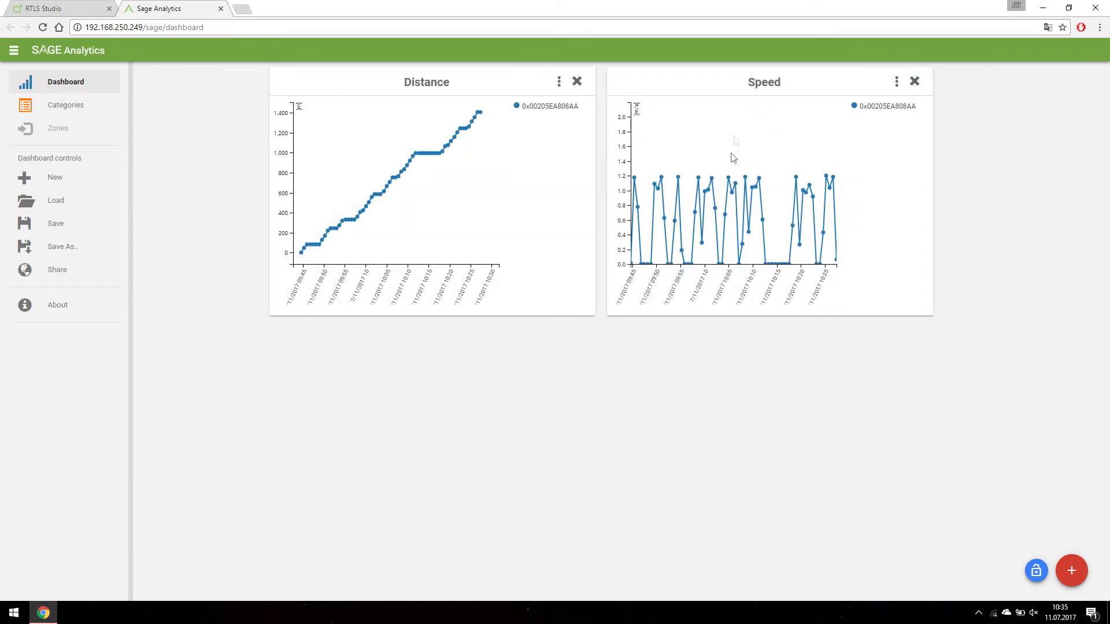
# - Pan the Speed chart's time axis to show more readings, peaking around 1.2 m/s
pyautogui.scroll(2, 701, 247)
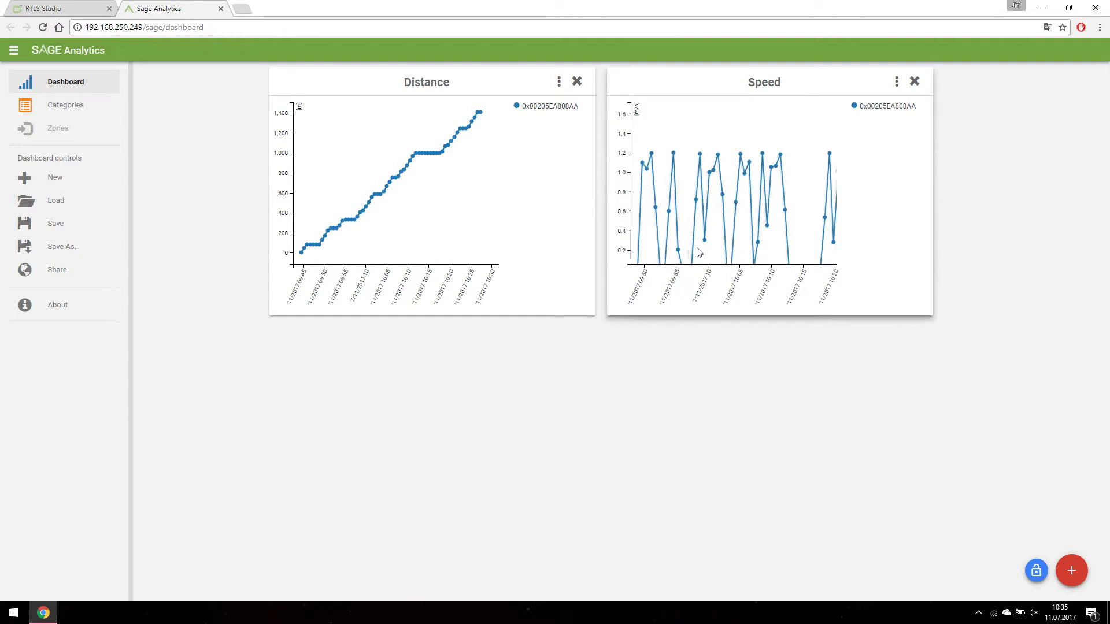
pyautogui.moveTo(701, 247); pyautogui.dragTo(785, 229)
pyautogui.moveTo(715, 128)
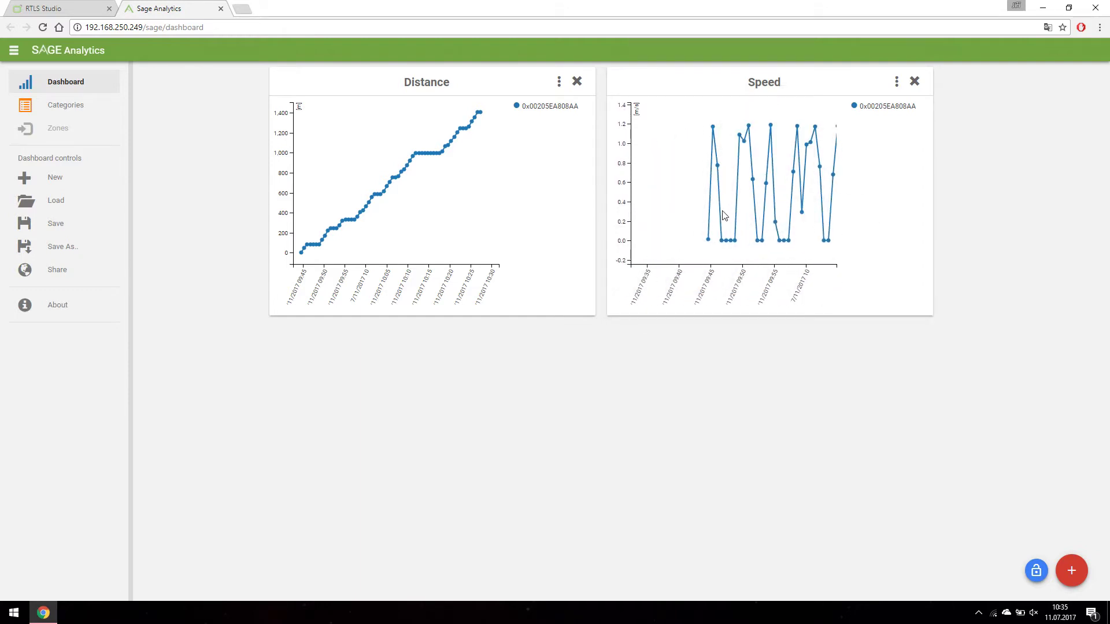
pyautogui.moveTo(734, 246)
pyautogui.moveTo(804, 225); pyautogui.dragTo(747, 227)
pyautogui.moveTo(739, 243)
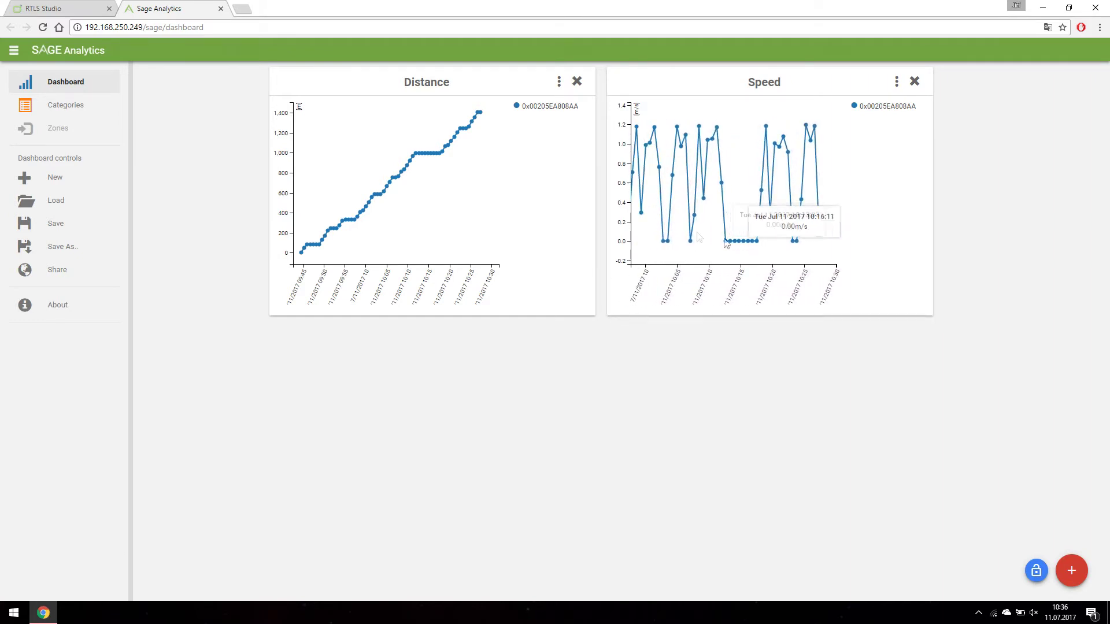
pyautogui.moveTo(417, 160)
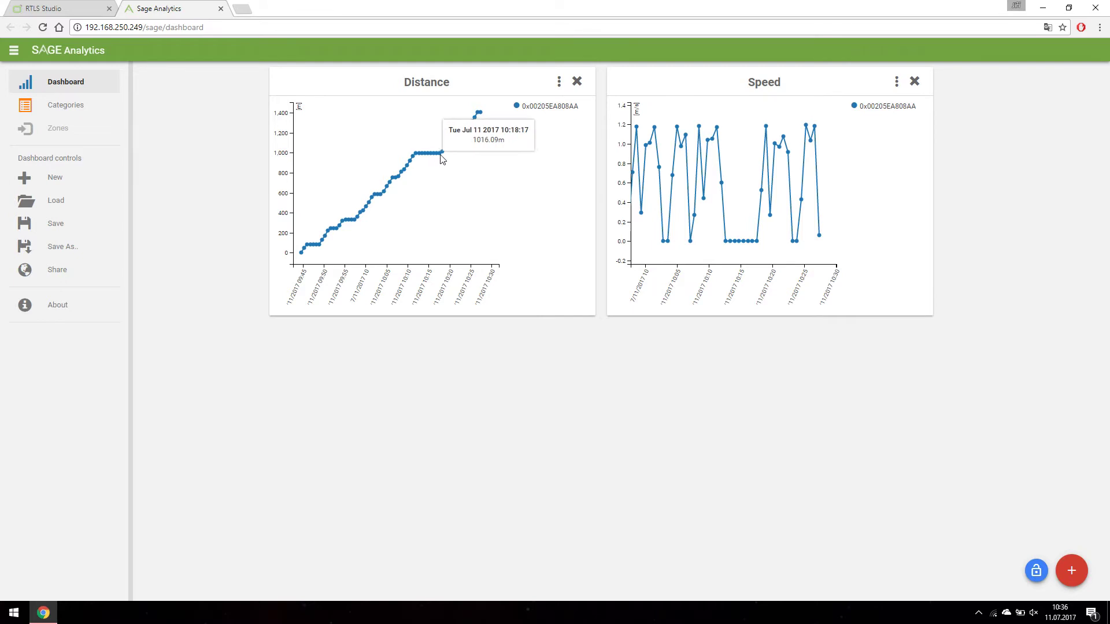
pyautogui.click(1071, 571)
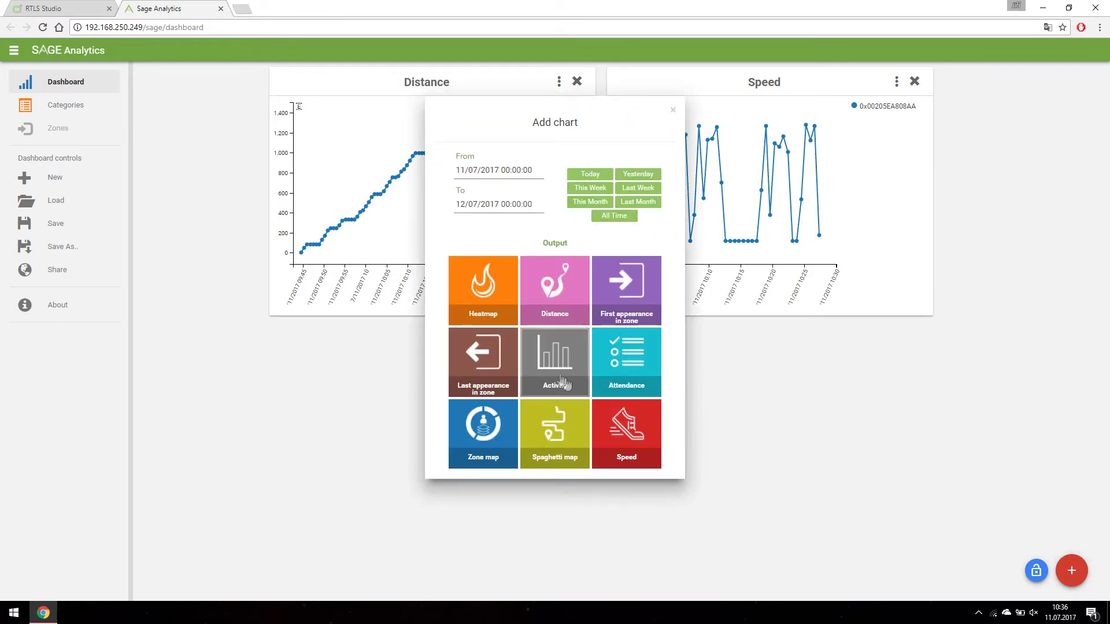
# - Create a Heatmap for tag 0x00205EA808AA and place it under the Distance chart
pyautogui.click(484, 289)
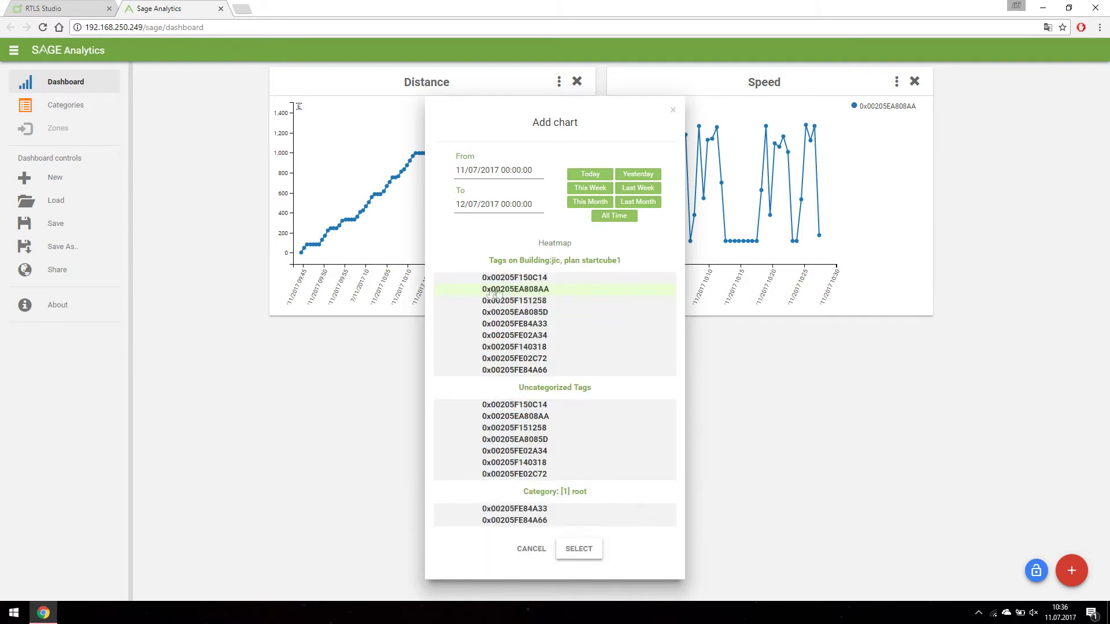
pyautogui.click(536, 290)
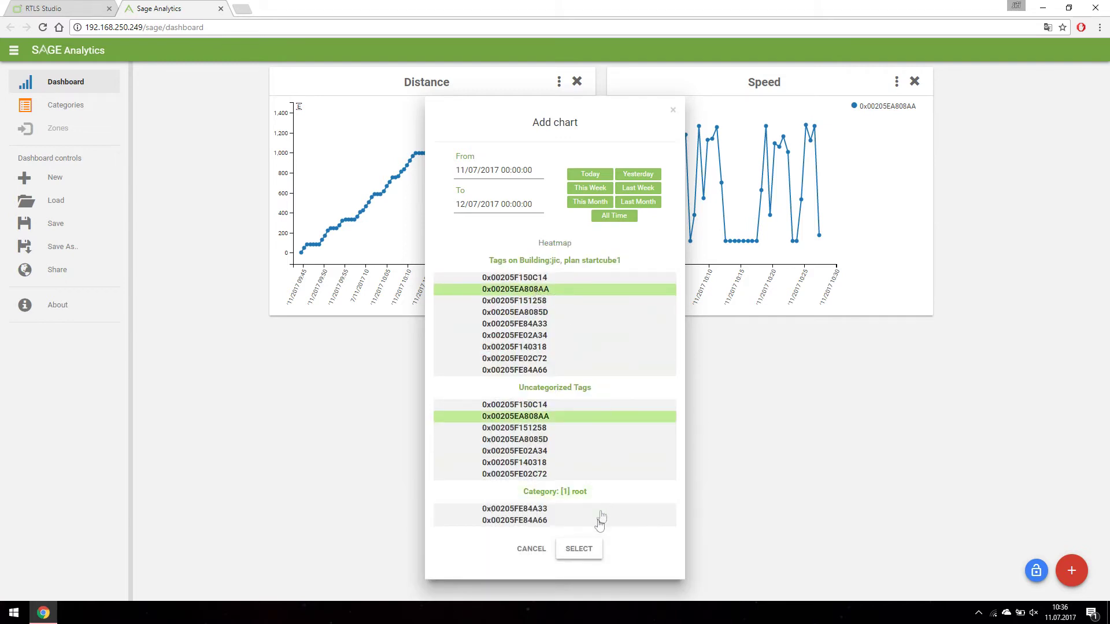
pyautogui.click(579, 548)
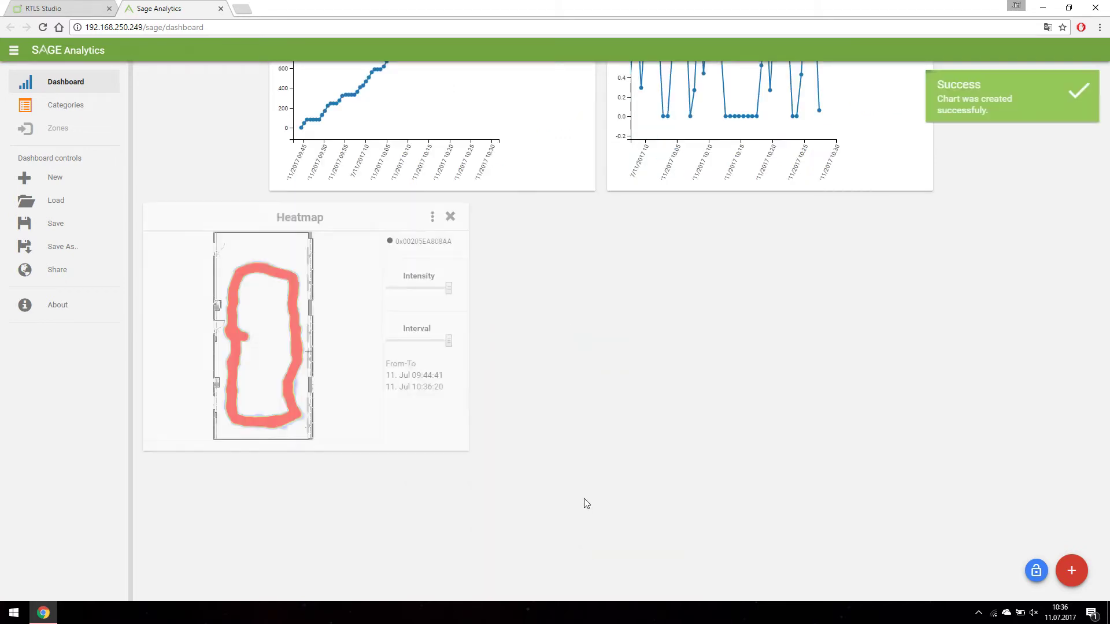
pyautogui.moveTo(326, 227); pyautogui.dragTo(450, 217)
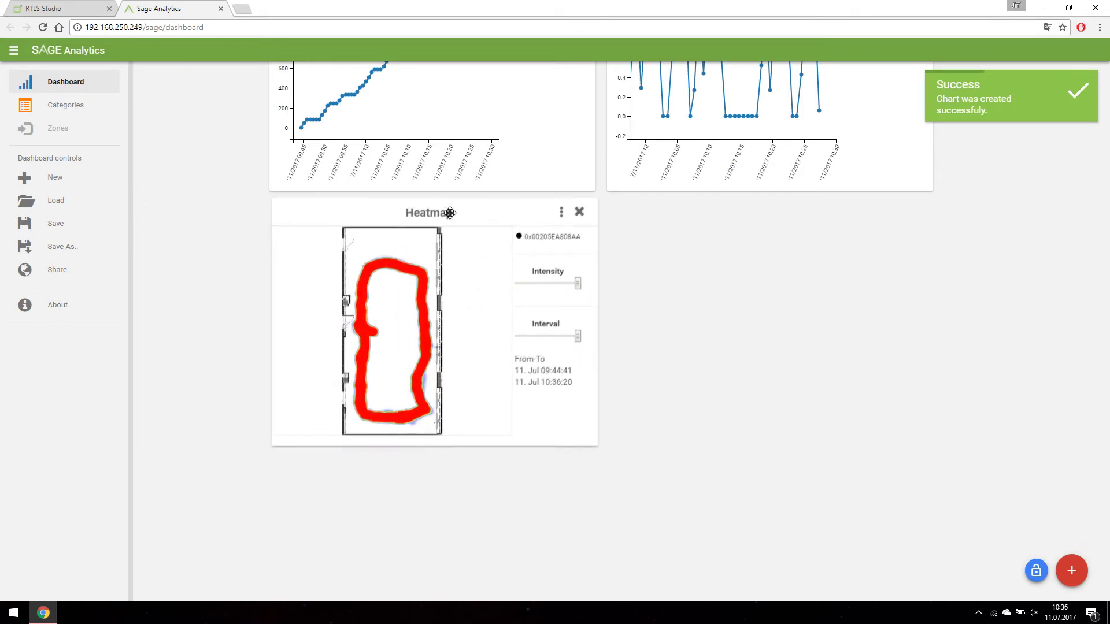
# - Lower the Heatmap intensity, pan to the trail, and end its interval at 10:22:06
pyautogui.moveTo(575, 289); pyautogui.dragTo(528, 291)
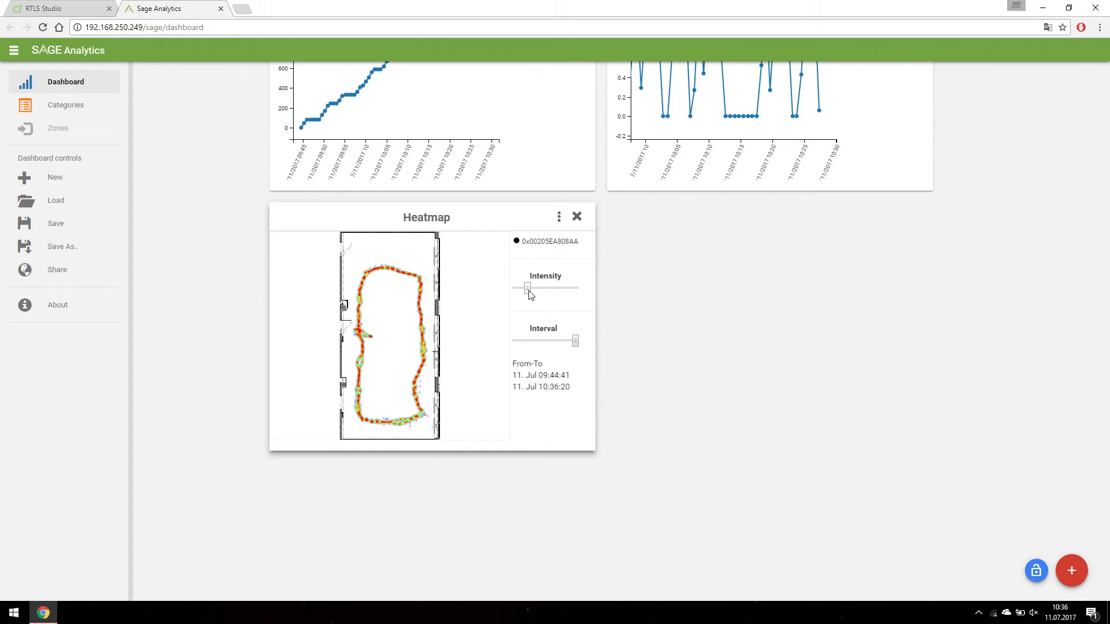
pyautogui.scroll(2, 370, 364)
pyautogui.moveTo(362, 364); pyautogui.dragTo(428, 379)
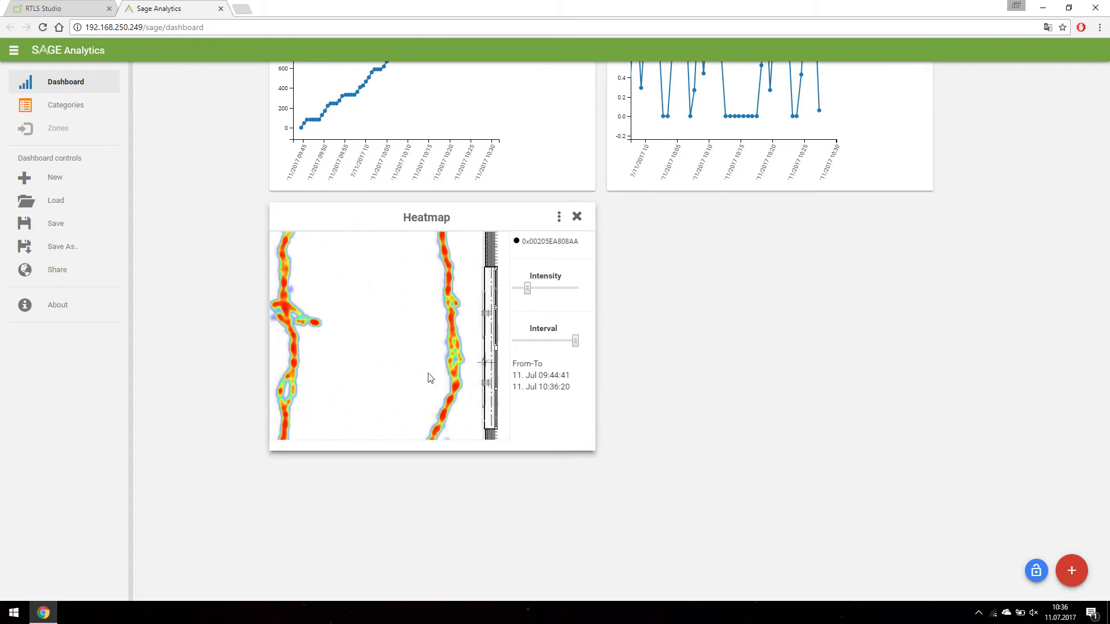
pyautogui.moveTo(392, 302)
pyautogui.mouseDown()
pyautogui.moveTo(403, 406)
pyautogui.moveTo(408, 300)
pyautogui.mouseUp()
pyautogui.moveTo(417, 409); pyautogui.dragTo(414, 282)
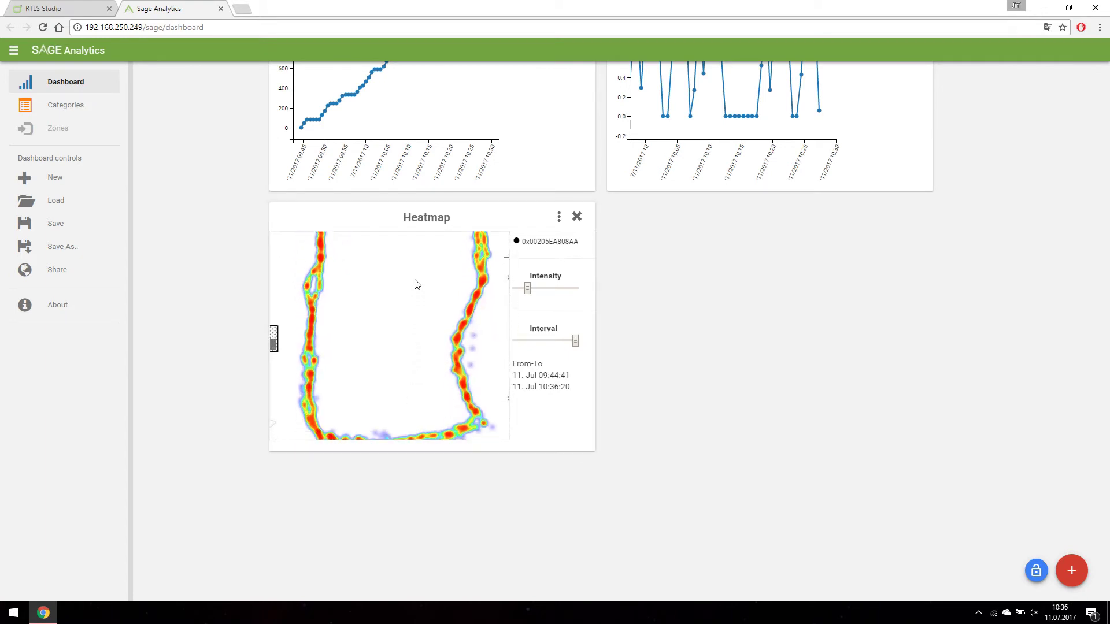
pyautogui.scroll(-3, 412, 338)
pyautogui.moveTo(411, 338); pyautogui.dragTo(408, 380)
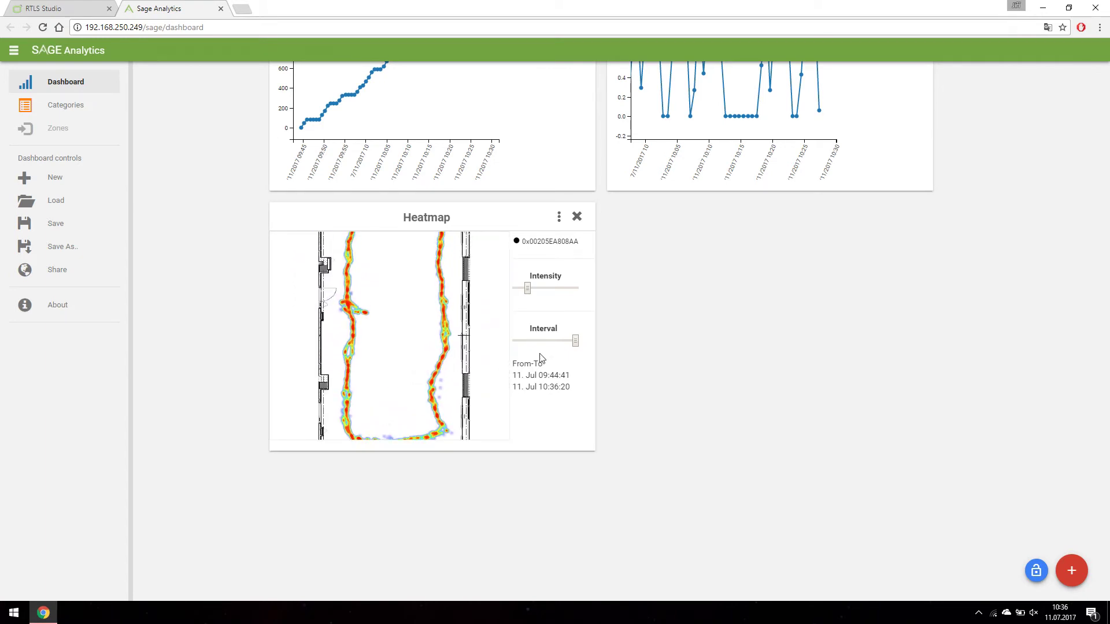
pyautogui.moveTo(576, 345)
pyautogui.mouseDown()
pyautogui.moveTo(517, 346)
pyautogui.moveTo(570, 342)
pyautogui.mouseUp()
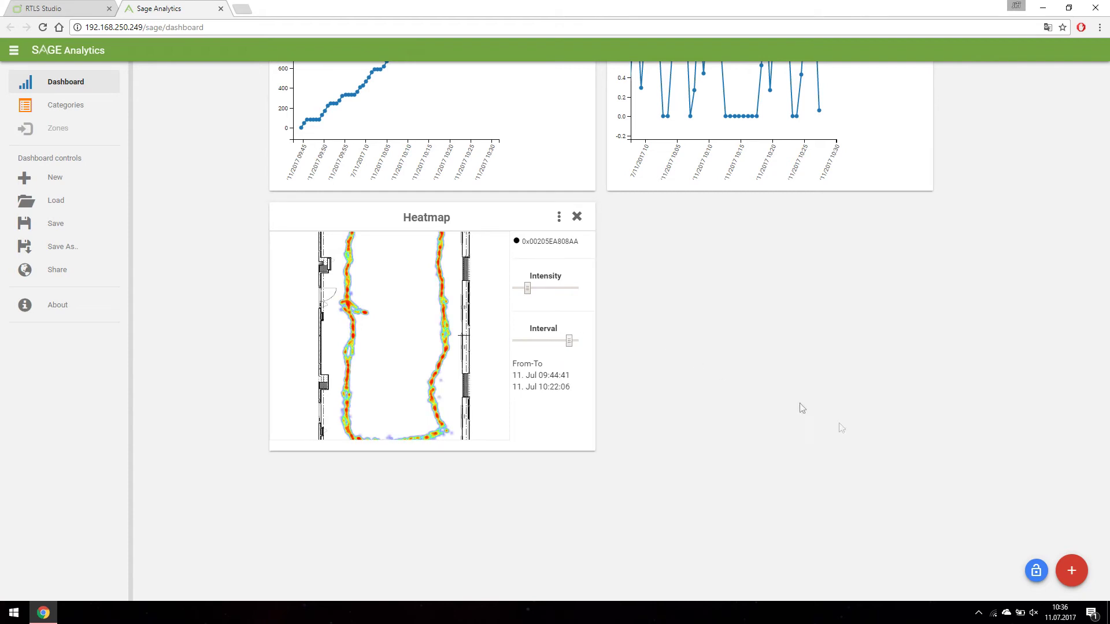
# - Add a Spaghetti Map for tag 0x00205EA808AA and place it beside the Heatmap
pyautogui.click(1075, 571)
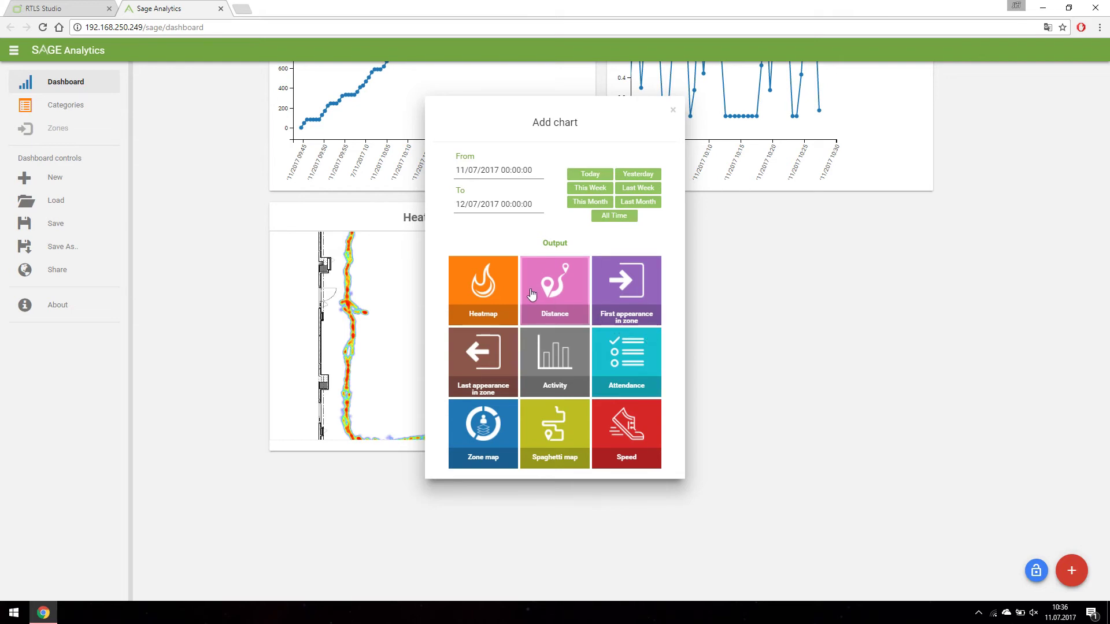
pyautogui.click(548, 430)
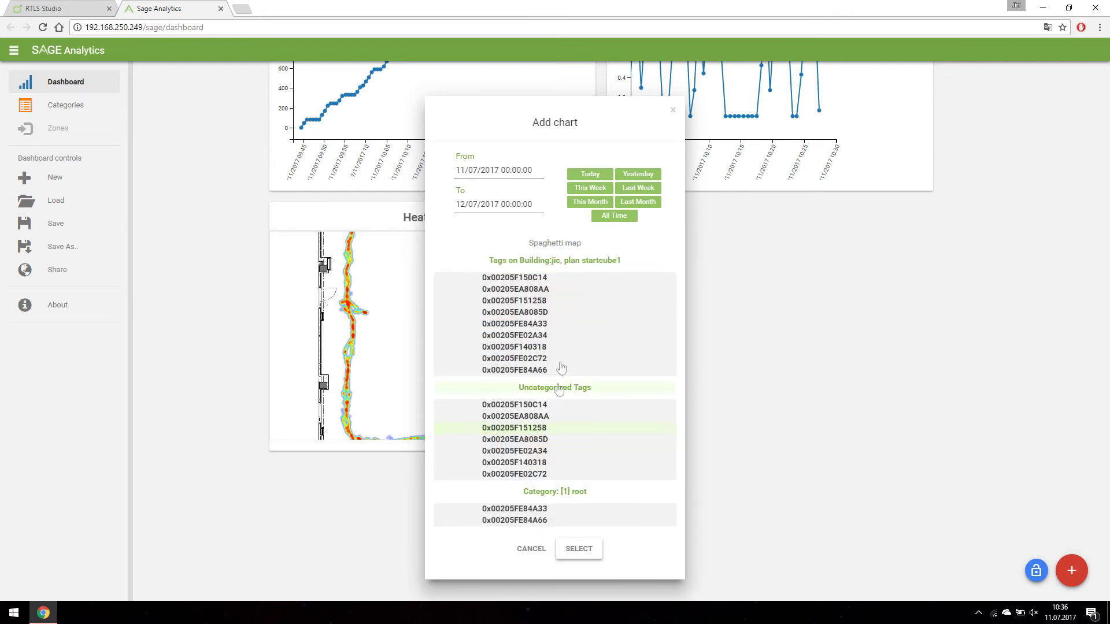
pyautogui.click(546, 290)
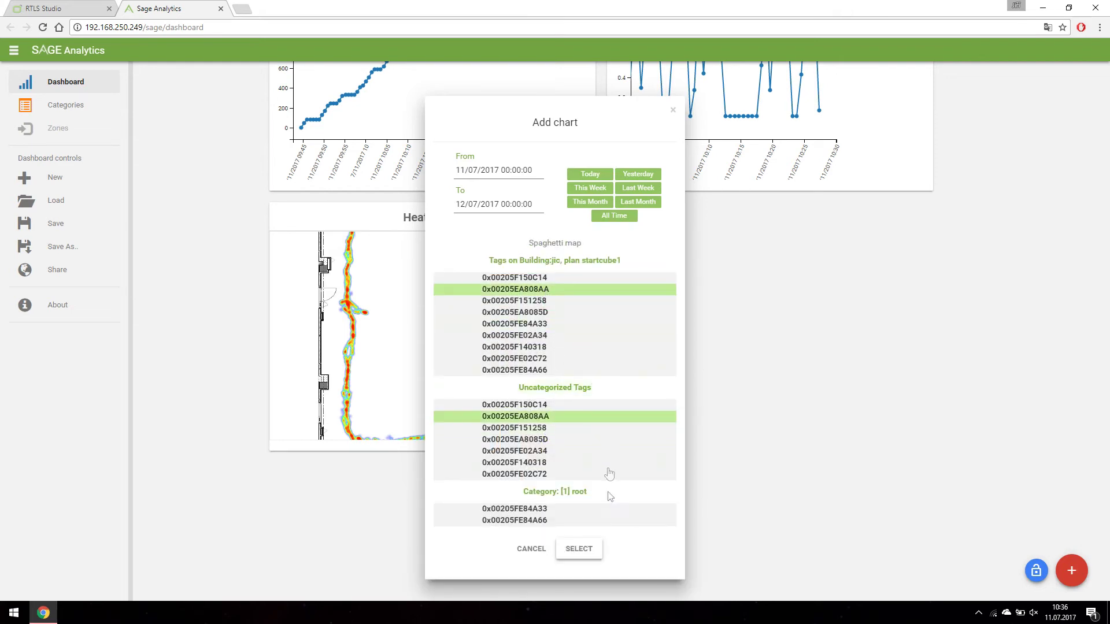
pyautogui.click(578, 548)
pyautogui.scroll(-4, 582, 550)
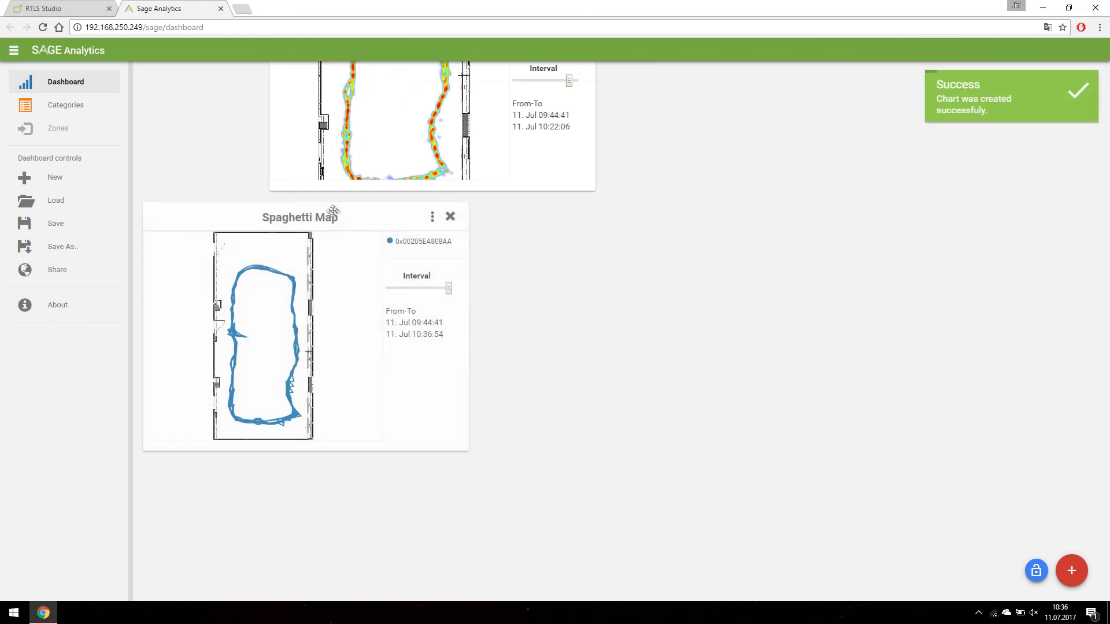
pyautogui.moveTo(364, 213); pyautogui.dragTo(780, 203)
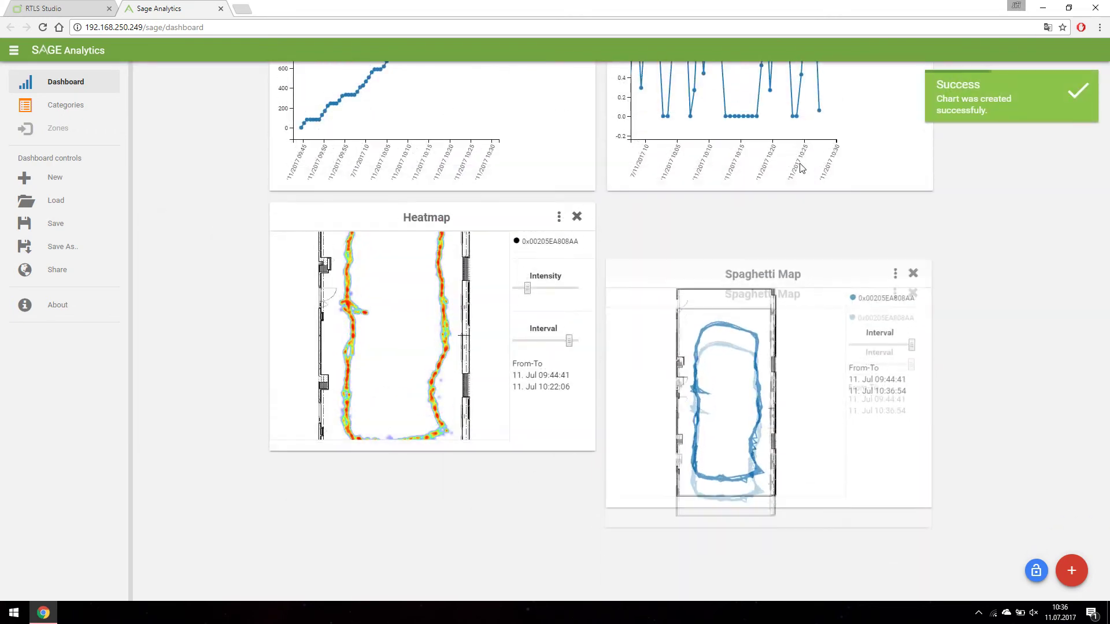
# - Shorten the Spaghetti Map interval to run 09:44:41–10:22:57
pyautogui.scroll(3, 987, 249)
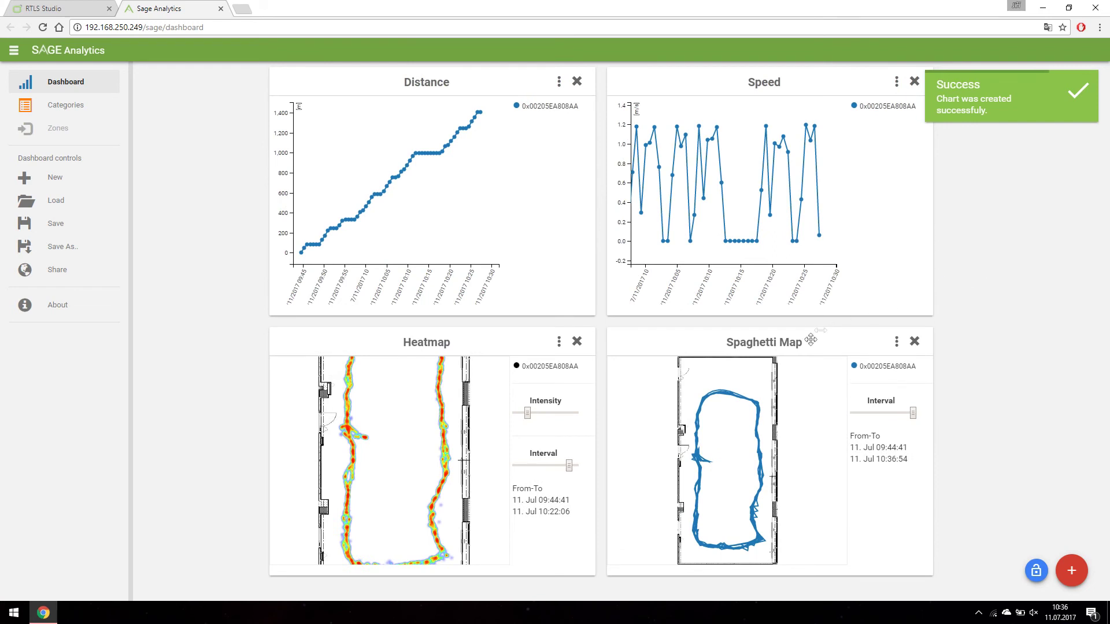
pyautogui.scroll(3, 742, 477)
pyautogui.scroll(-3, 743, 463)
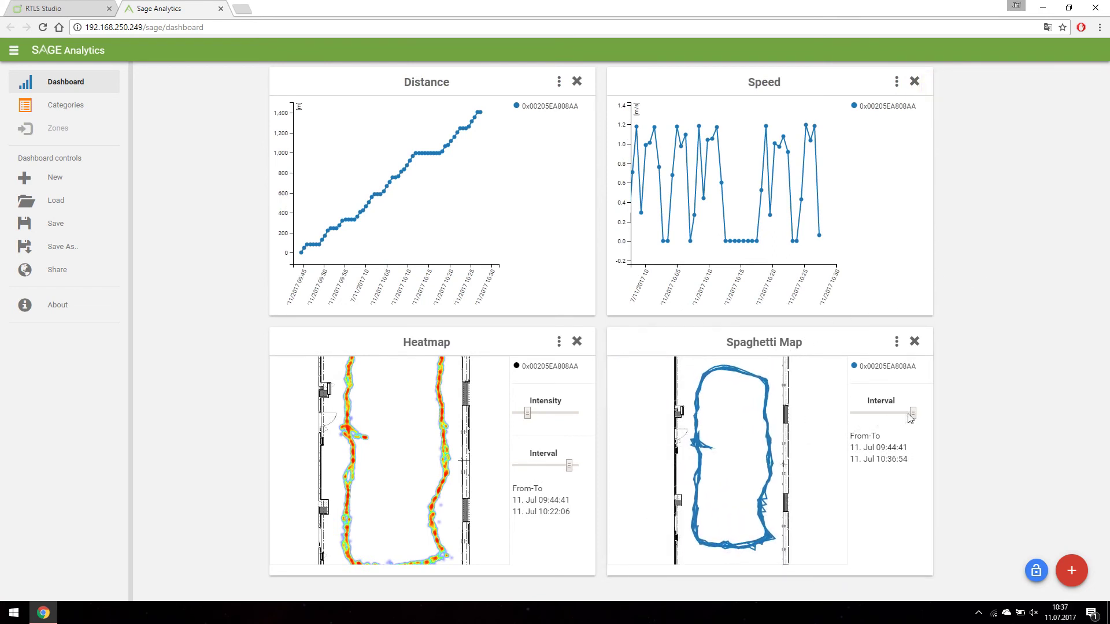
pyautogui.moveTo(908, 415)
pyautogui.mouseDown()
pyautogui.moveTo(853, 420)
pyautogui.moveTo(912, 427)
pyautogui.mouseUp()
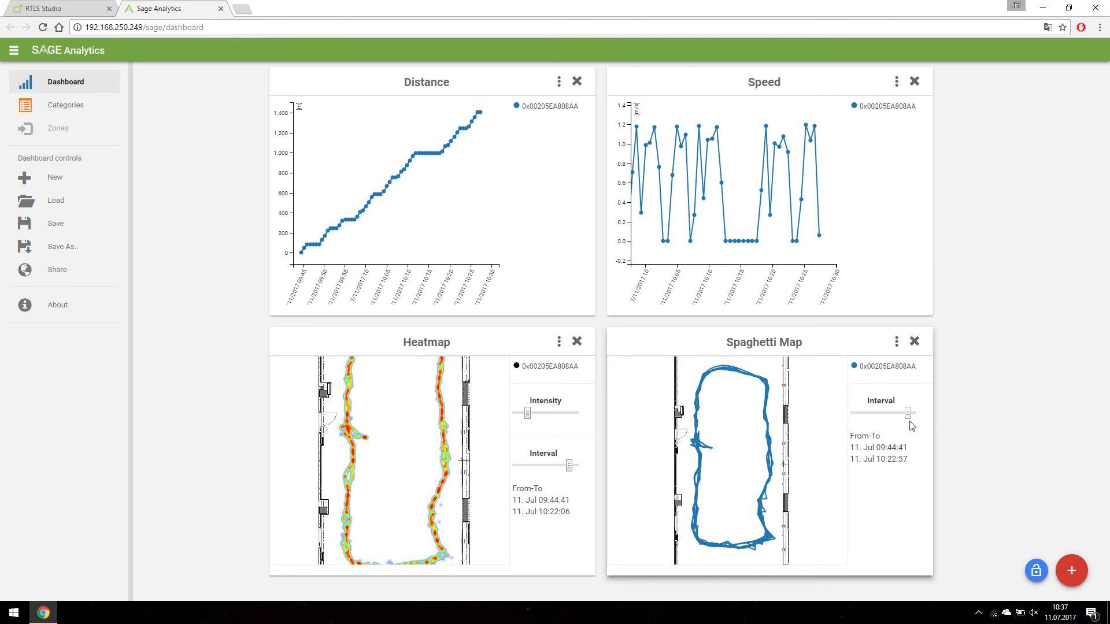
# - Zoom out on the Heatmap, Distance and Speed charts so the whole floor plan shows
pyautogui.scroll(-3, 408, 449)
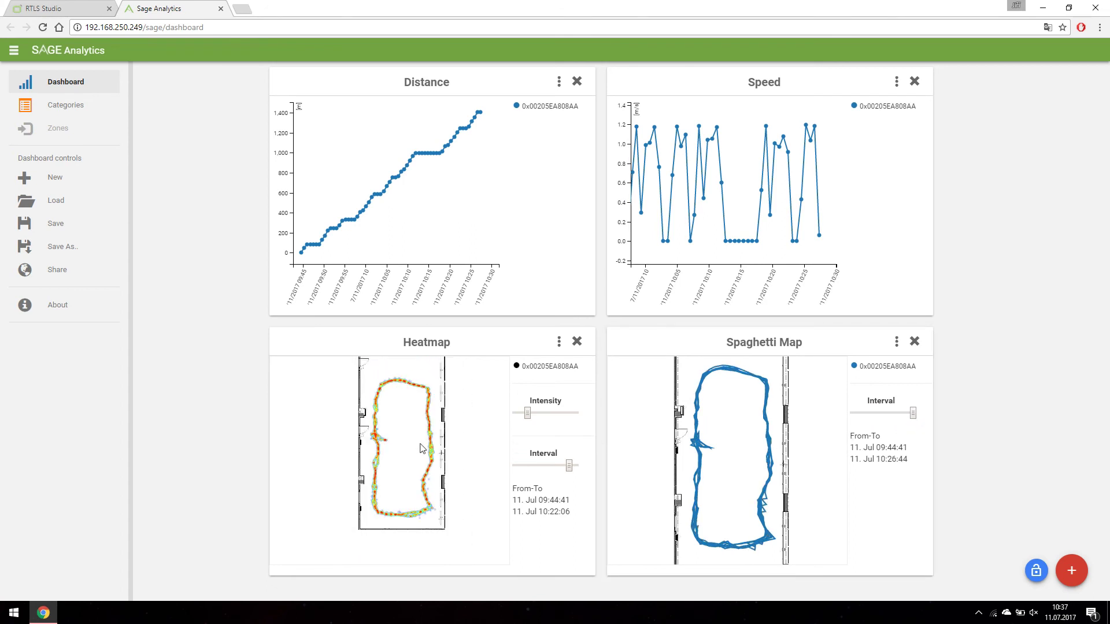
pyautogui.scroll(-2, 445, 232)
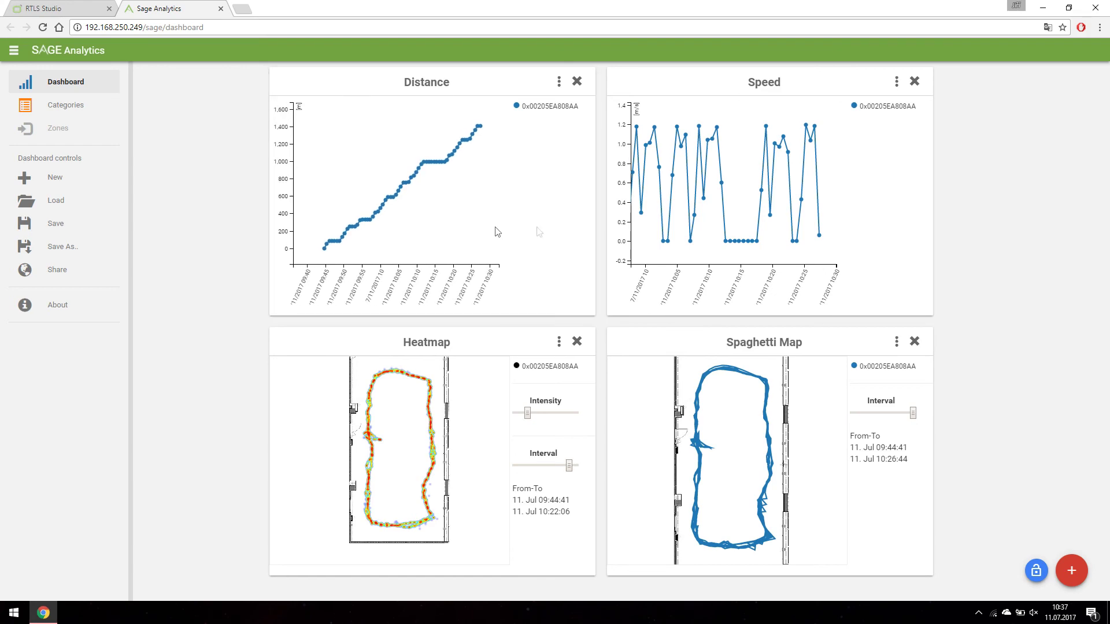
pyautogui.scroll(-1, 724, 244)
pyautogui.scroll(-2, 697, 204)
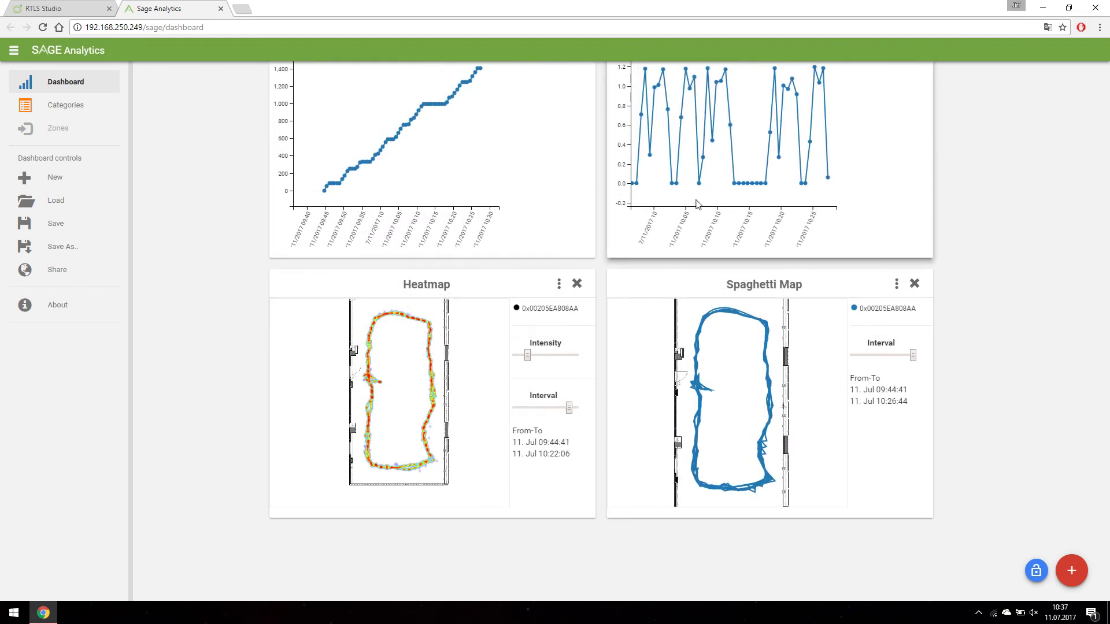